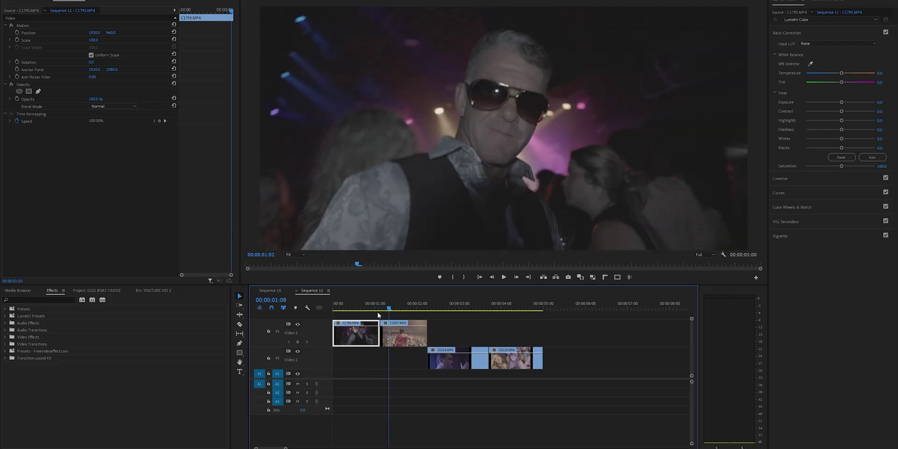
- Replace the two Video 3 clips, C1795.MP4 and C1807.MP4, with a linked After Effects composition
{"action": "left_click_drag", "start_coordinate": [378, 315], "coordinate": [415, 316]}
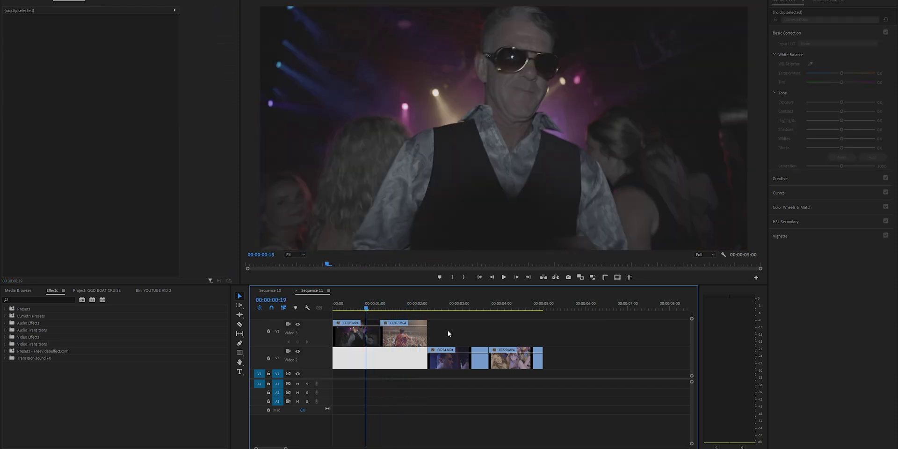
{"action": "left_click", "coordinate": [448, 331]}
{"action": "left_click_drag", "start_coordinate": [373, 331], "coordinate": [366, 335]}
{"action": "right_click", "coordinate": [366, 337]}
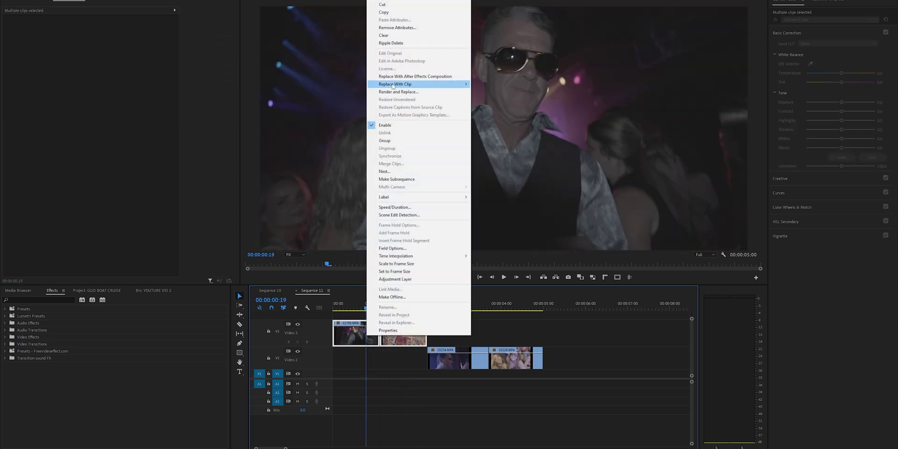
{"action": "left_click", "coordinate": [406, 76]}
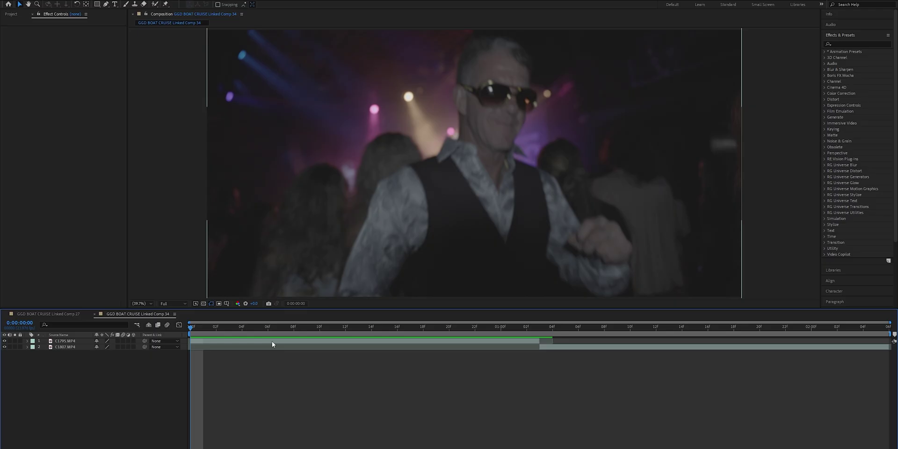
- Split the C1795.MP4 layer at 0:00:01:02 and turn the second piece into a freeze frame lasting until 0:00:01:07
{"action": "left_click_drag", "start_coordinate": [271, 327], "coordinate": [529, 344]}
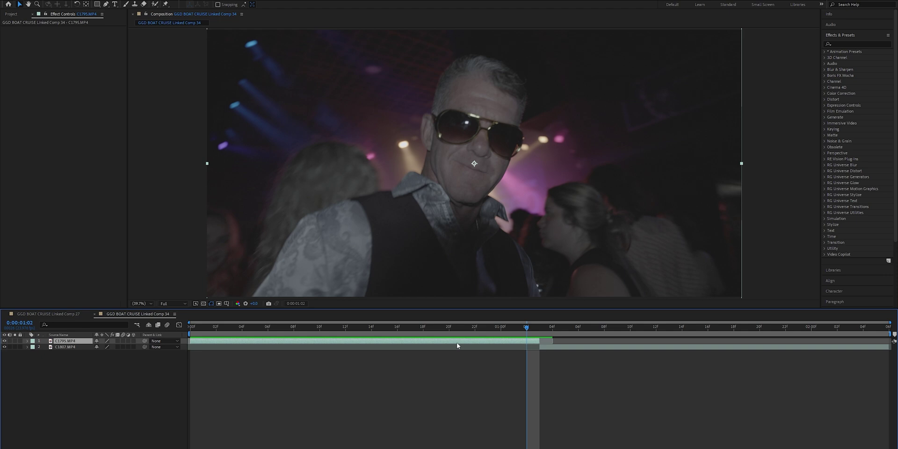
{"action": "key", "text": "ctrl+shift+d"}
{"action": "right_click", "coordinate": [534, 344]}
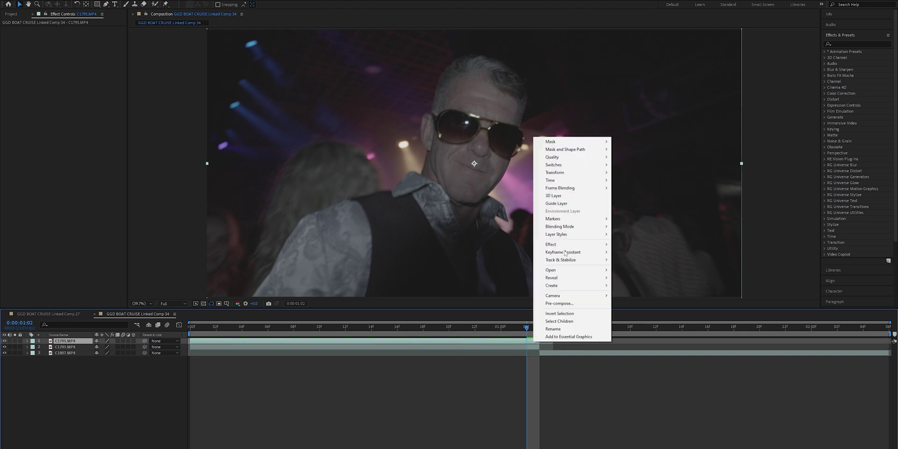
{"action": "mouse_move", "coordinate": [562, 181]}
{"action": "left_click", "coordinate": [636, 203]}
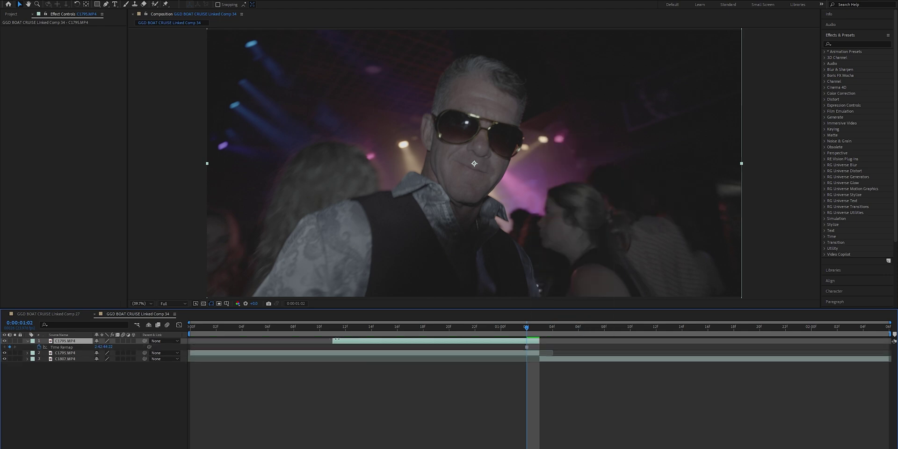
{"action": "left_click_drag", "start_coordinate": [337, 339], "coordinate": [526, 345]}
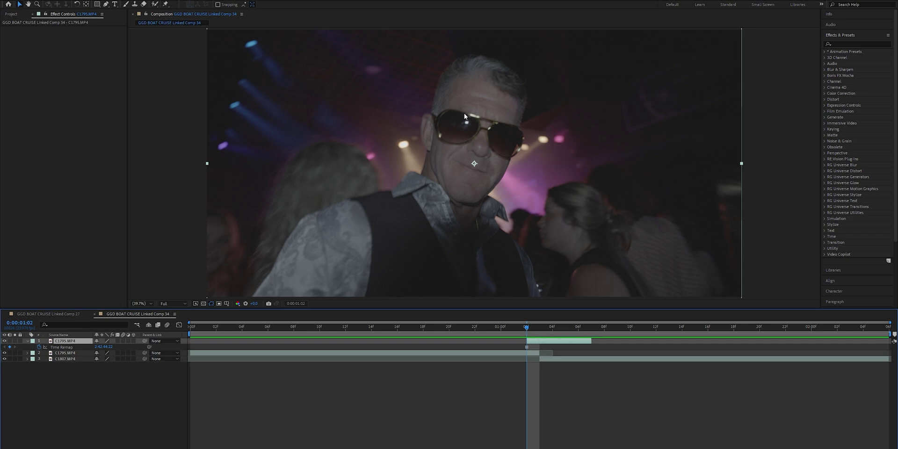
- Draw a closed Pen tool mask around the man's left-hand sunglasses lens on the frozen C1795.MP4 layer
{"action": "scroll", "coordinate": [450, 149], "scroll_direction": "up", "scroll_amount": 3}
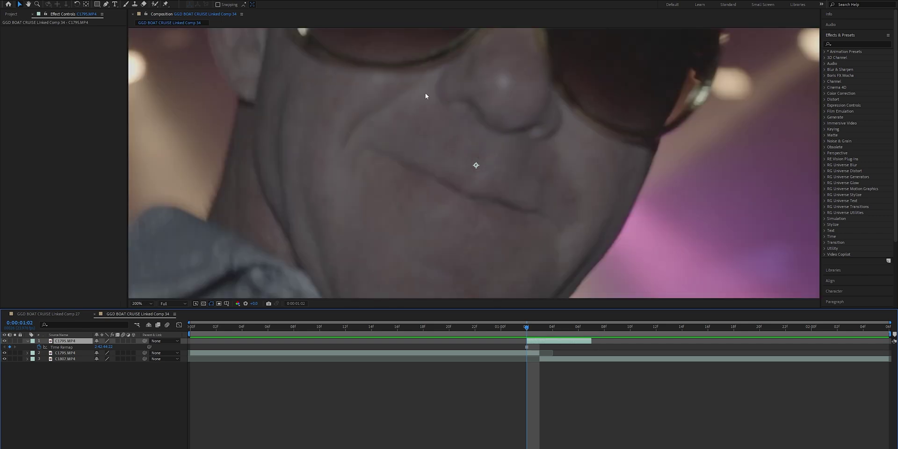
{"action": "left_click_drag", "start_coordinate": [425, 94], "coordinate": [453, 200]}
{"action": "left_click_drag", "start_coordinate": [416, 140], "coordinate": [452, 163]}
{"action": "key", "text": "g"}
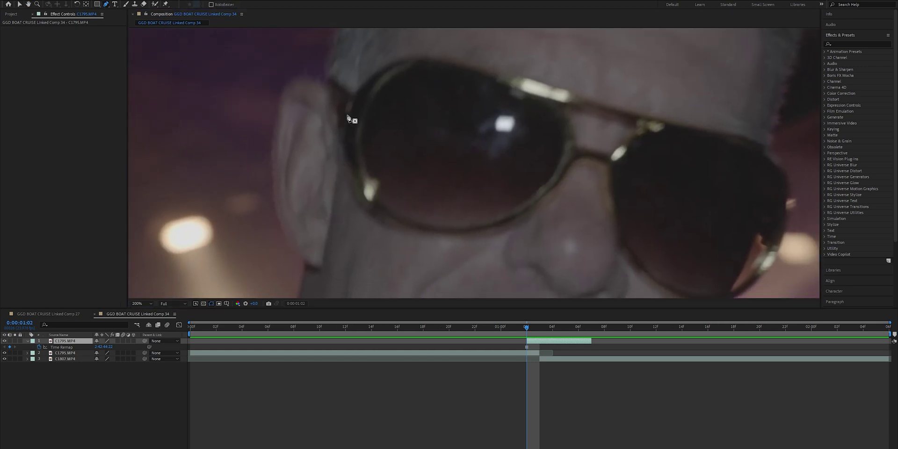
{"action": "left_click", "coordinate": [368, 115]}
{"action": "left_click_drag", "start_coordinate": [364, 155], "coordinate": [364, 167]}
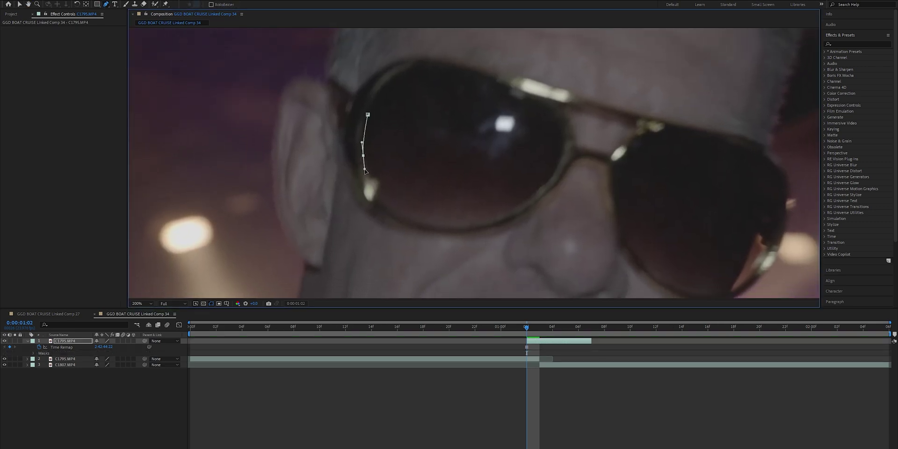
{"action": "left_click_drag", "start_coordinate": [374, 196], "coordinate": [407, 218]}
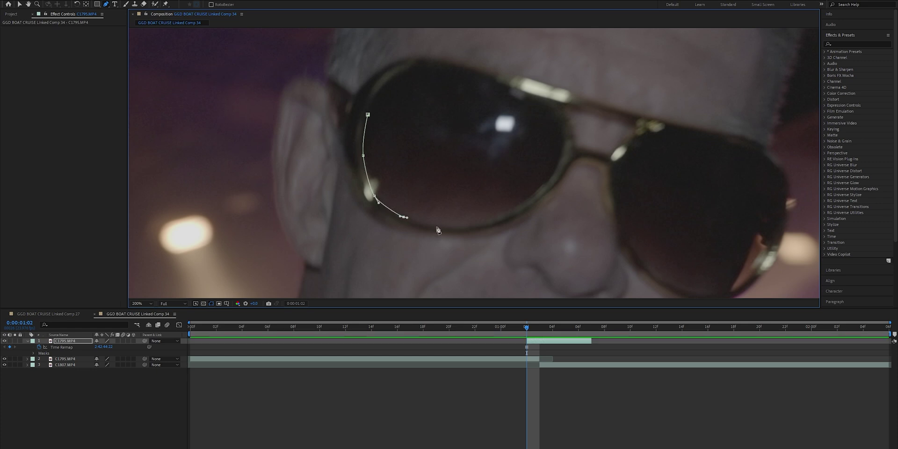
{"action": "left_click_drag", "start_coordinate": [462, 227], "coordinate": [472, 227]}
{"action": "left_click_drag", "start_coordinate": [405, 218], "coordinate": [504, 216]}
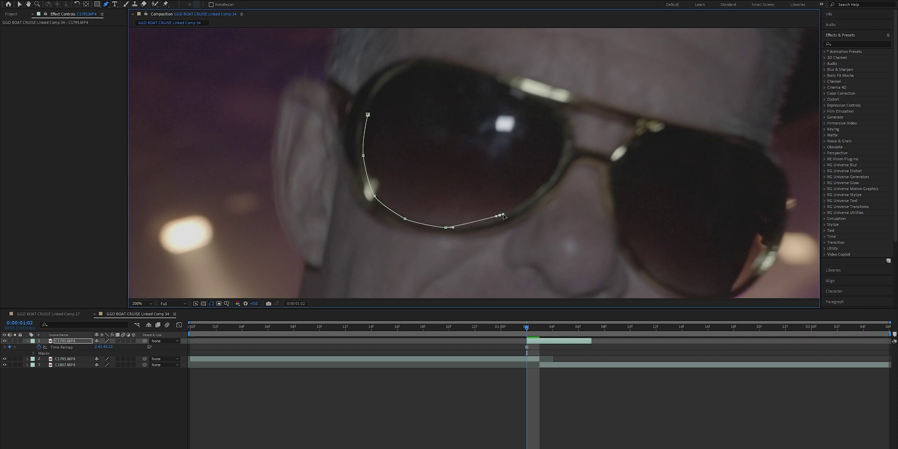
{"action": "left_click", "coordinate": [549, 180]}
{"action": "left_click_drag", "start_coordinate": [564, 141], "coordinate": [562, 136]}
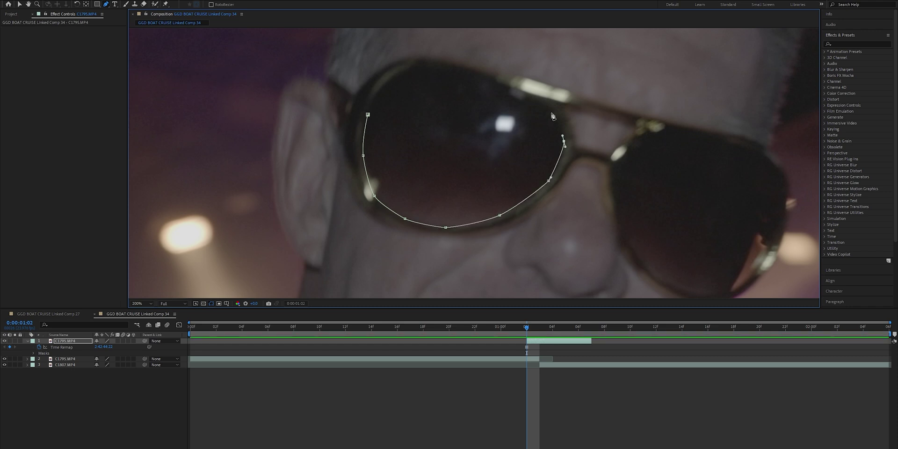
{"action": "left_click_drag", "start_coordinate": [532, 97], "coordinate": [527, 95]}
{"action": "left_click", "coordinate": [505, 87]}
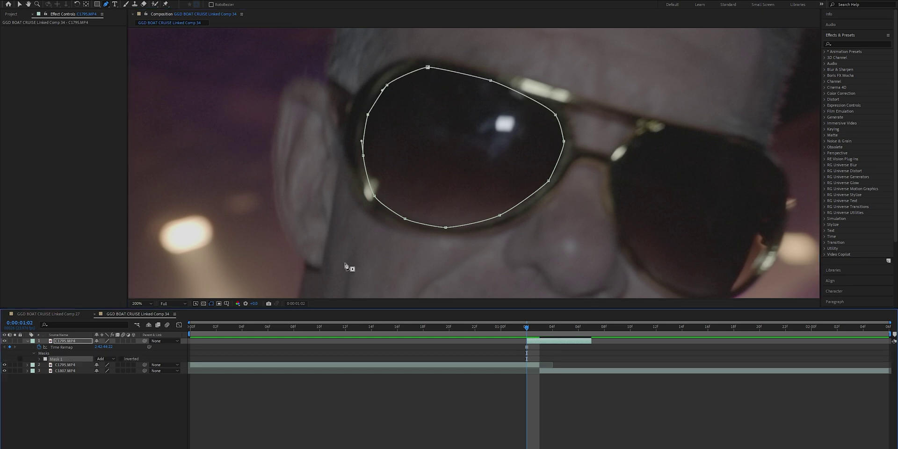
- Feather the lens mask and make it cut the lens area out of the frozen frame
{"action": "left_click", "coordinate": [40, 359]}
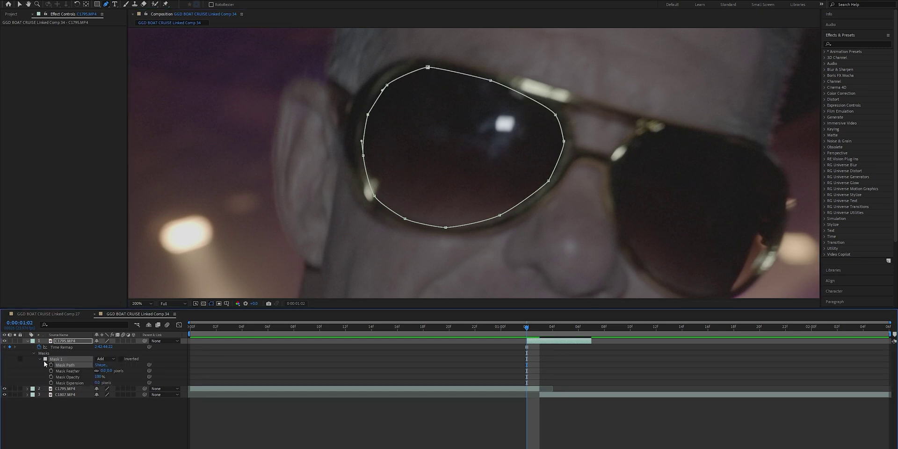
{"action": "left_click_drag", "start_coordinate": [109, 371], "coordinate": [115, 370]}
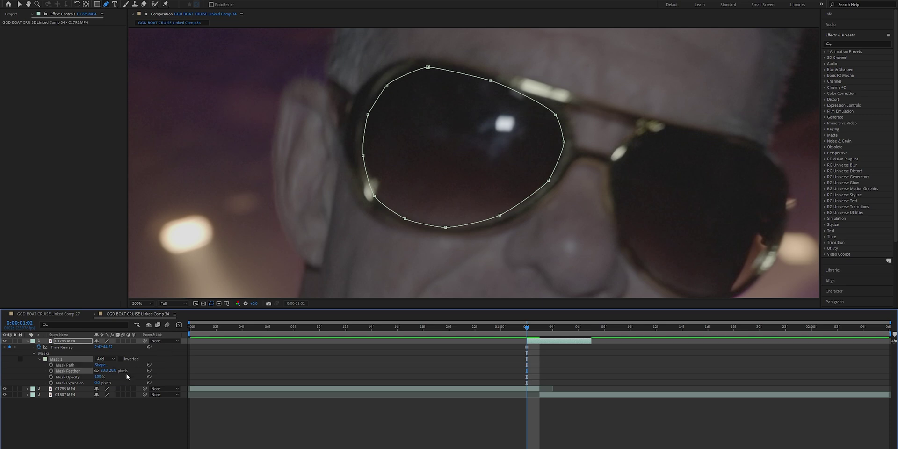
{"action": "left_click_drag", "start_coordinate": [529, 329], "coordinate": [553, 333]}
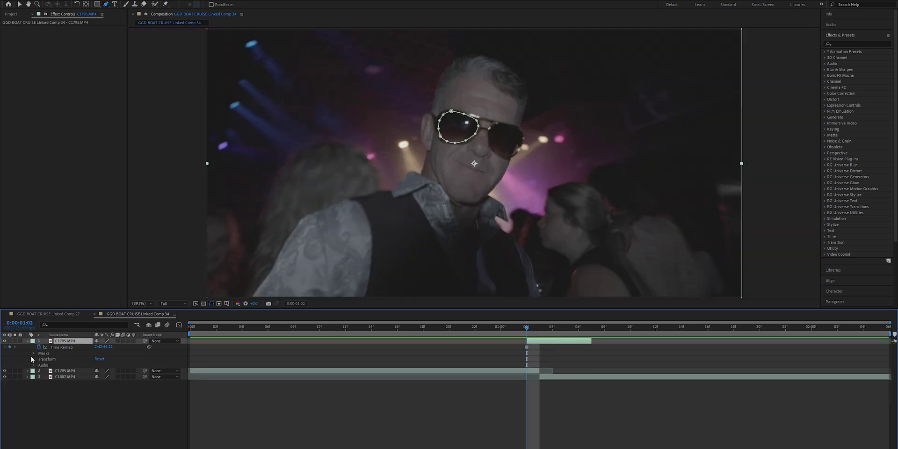
- Keyframe the frozen layer's Position and Scale at 0:00:01:02, and enlarge it to 855% around the lens at 0:00:01:06
{"action": "left_click", "coordinate": [33, 358]}
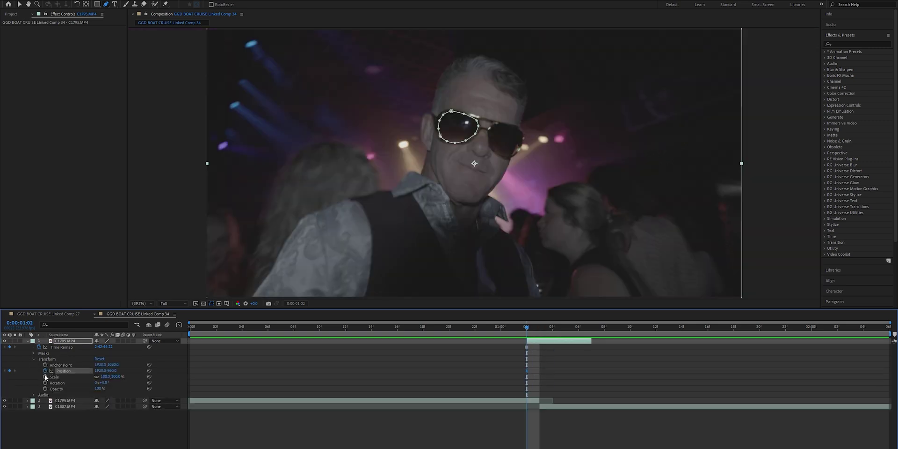
{"action": "left_click_drag", "start_coordinate": [535, 333], "coordinate": [581, 334]}
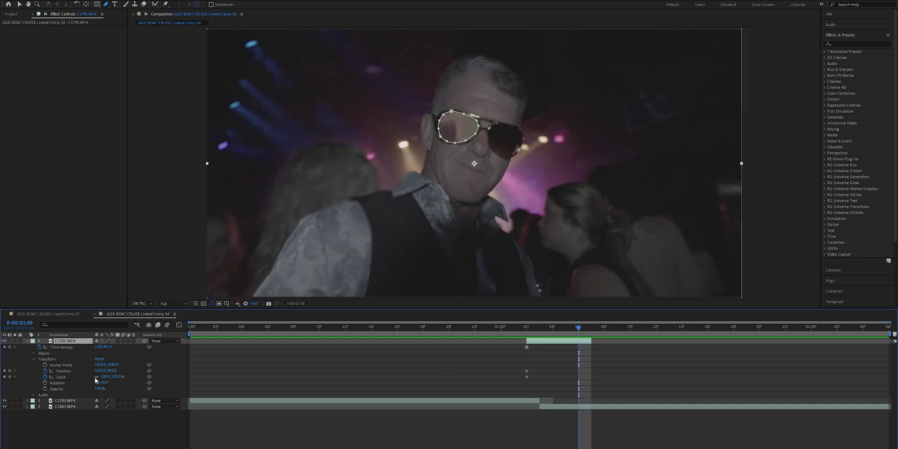
{"action": "left_click_drag", "start_coordinate": [107, 379], "coordinate": [24, 371]}
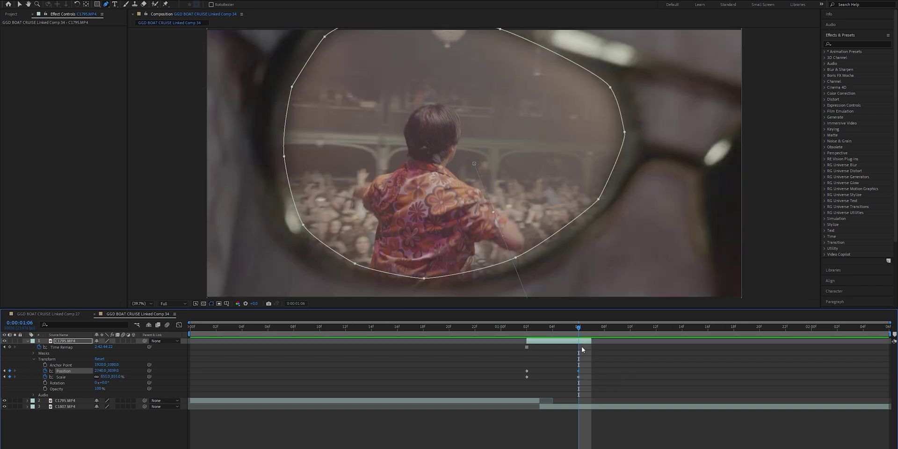
- Move the ending Position and Scale keyframes of the frozen layer to 0:00:01:07 and preview the zoom
{"action": "mouse_move", "coordinate": [585, 383]}
{"action": "left_mouse_down"}
{"action": "mouse_move", "coordinate": [574, 369]}
{"action": "mouse_move", "coordinate": [586, 372]}
{"action": "left_mouse_up"}
{"action": "left_click_drag", "start_coordinate": [581, 330], "coordinate": [580, 350]}
{"action": "key", "text": "ctrl+z"}
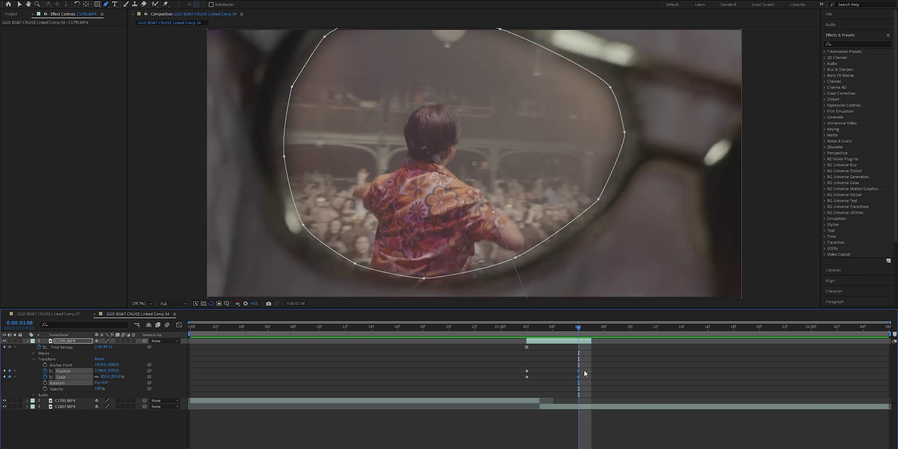
{"action": "mouse_move", "coordinate": [580, 332]}
{"action": "left_mouse_down"}
{"action": "mouse_move", "coordinate": [593, 334]}
{"action": "mouse_move", "coordinate": [583, 339]}
{"action": "left_mouse_up"}
{"action": "mouse_move", "coordinate": [583, 377]}
{"action": "left_mouse_down"}
{"action": "mouse_move", "coordinate": [574, 365]}
{"action": "mouse_move", "coordinate": [592, 374]}
{"action": "left_mouse_up"}
{"action": "left_click_drag", "start_coordinate": [579, 330], "coordinate": [593, 342]}
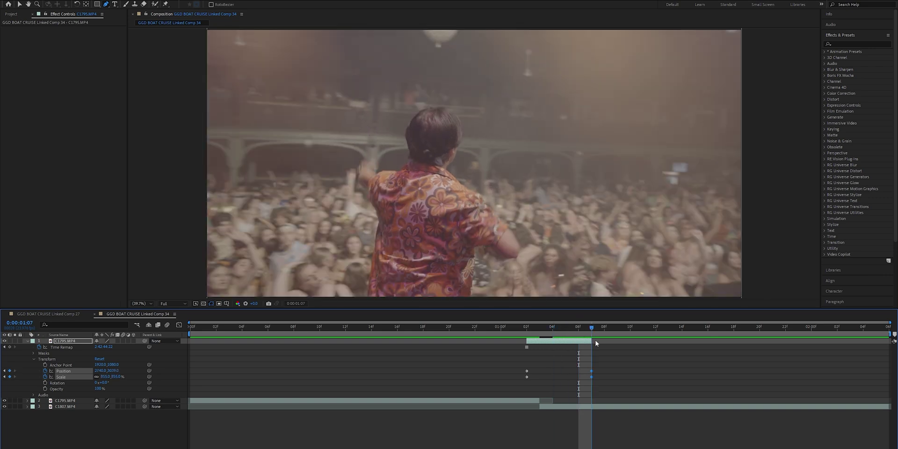
{"action": "key", "text": "Page_Down"}
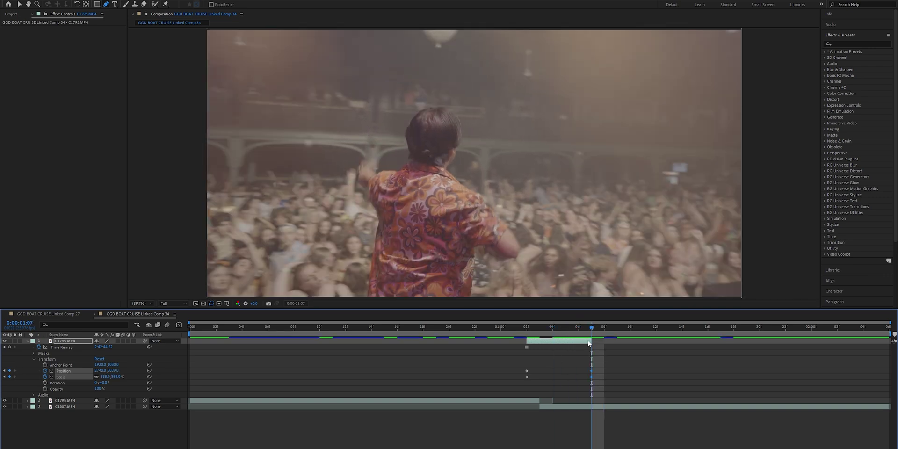
{"action": "key", "text": "Page_Up"}
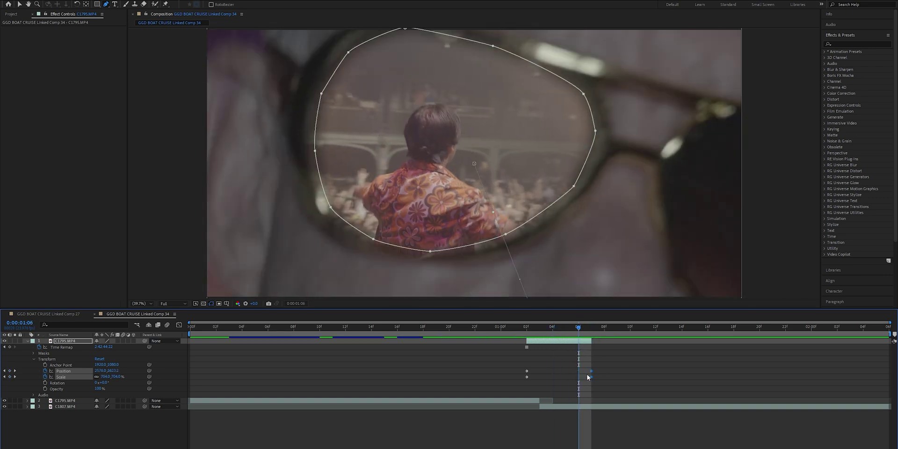
{"action": "left_click_drag", "start_coordinate": [579, 330], "coordinate": [592, 340]}
{"action": "left_click_drag", "start_coordinate": [514, 331], "coordinate": [509, 349]}
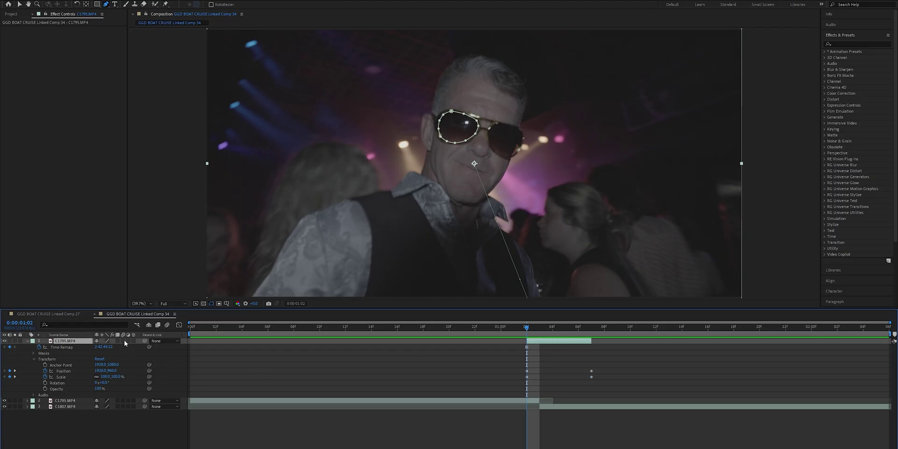
- Enable motion blur on the frozen layer and apply Easy Ease to its Position and Scale keyframes
{"action": "left_click", "coordinate": [124, 341]}
{"action": "left_click_drag", "start_coordinate": [526, 330], "coordinate": [513, 343]}
{"action": "left_click_drag", "start_coordinate": [610, 380], "coordinate": [523, 370]}
{"action": "key", "text": "F9"}
{"action": "mouse_move", "coordinate": [513, 329]}
{"action": "left_mouse_down"}
{"action": "mouse_move", "coordinate": [608, 344]}
{"action": "mouse_move", "coordinate": [479, 337]}
{"action": "mouse_move", "coordinate": [527, 338]}
{"action": "left_mouse_up"}
{"action": "left_click", "coordinate": [601, 376]}
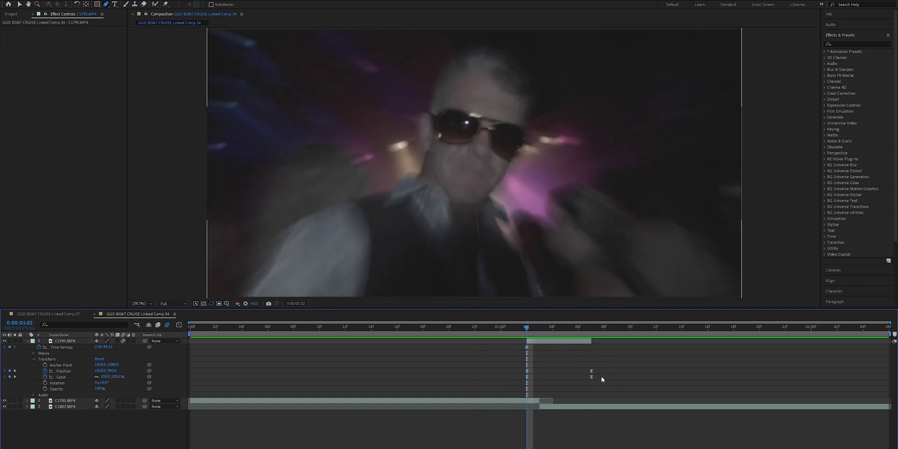
- Enlarge the frozen layer to about 1750% with the lens edges out of frame, keeping its ending keyframes at 0:00:01:07
{"action": "left_click_drag", "start_coordinate": [602, 380], "coordinate": [577, 370]}
{"action": "key", "text": "space"}
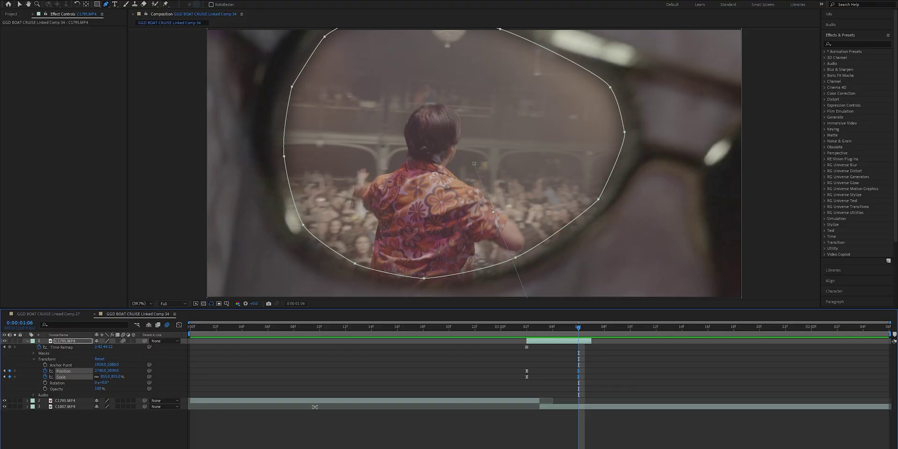
{"action": "left_click_drag", "start_coordinate": [107, 378], "coordinate": [625, 409]}
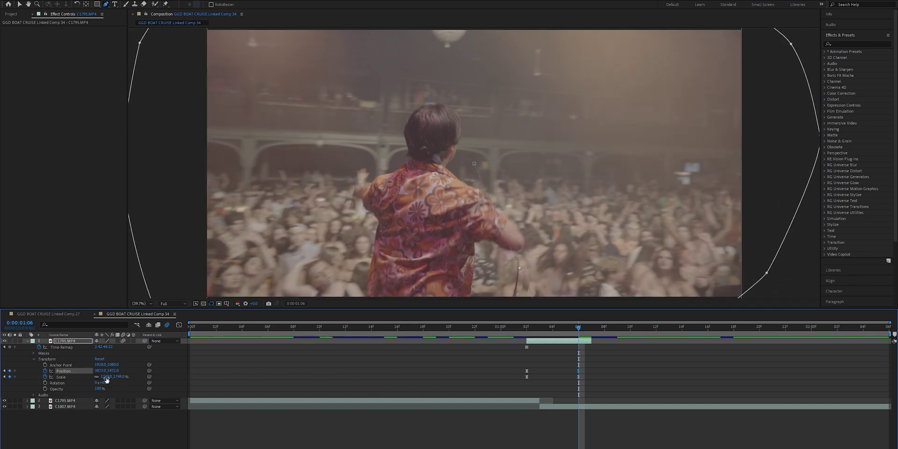
{"action": "left_click_drag", "start_coordinate": [578, 371], "coordinate": [589, 374]}
{"action": "mouse_move", "coordinate": [566, 328]}
{"action": "left_mouse_down"}
{"action": "mouse_move", "coordinate": [527, 333]}
{"action": "mouse_move", "coordinate": [605, 344]}
{"action": "mouse_move", "coordinate": [527, 346]}
{"action": "mouse_move", "coordinate": [585, 353]}
{"action": "mouse_move", "coordinate": [456, 353]}
{"action": "left_mouse_up"}
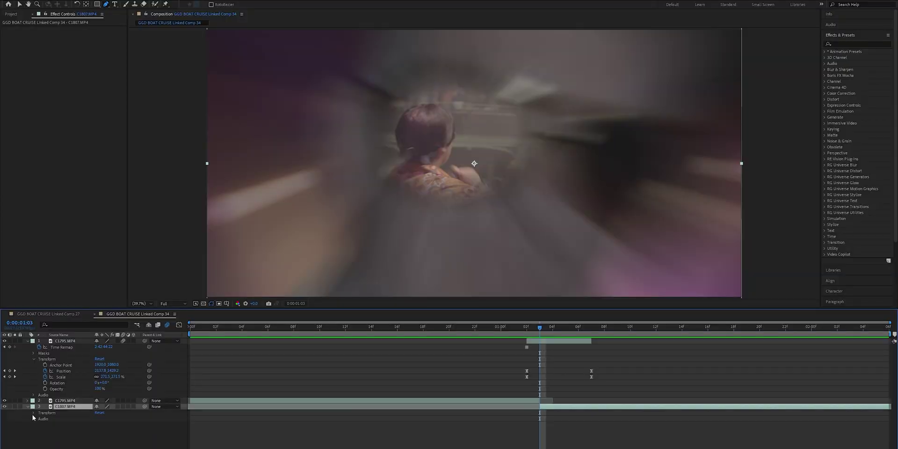
- Scale the C1807.MP4 layer down to 81% and reposition it inside the lens opening at 0:00:01:03
{"action": "left_click", "coordinate": [33, 414]}
{"action": "key", "text": "Page_Down"}
{"action": "mouse_move", "coordinate": [97, 430]}
{"action": "left_mouse_down"}
{"action": "mouse_move", "coordinate": [83, 430]}
{"action": "mouse_move", "coordinate": [95, 430]}
{"action": "left_mouse_up"}
{"action": "key", "text": "Page_Up"}
{"action": "left_click_drag", "start_coordinate": [103, 424], "coordinate": [79, 425]}
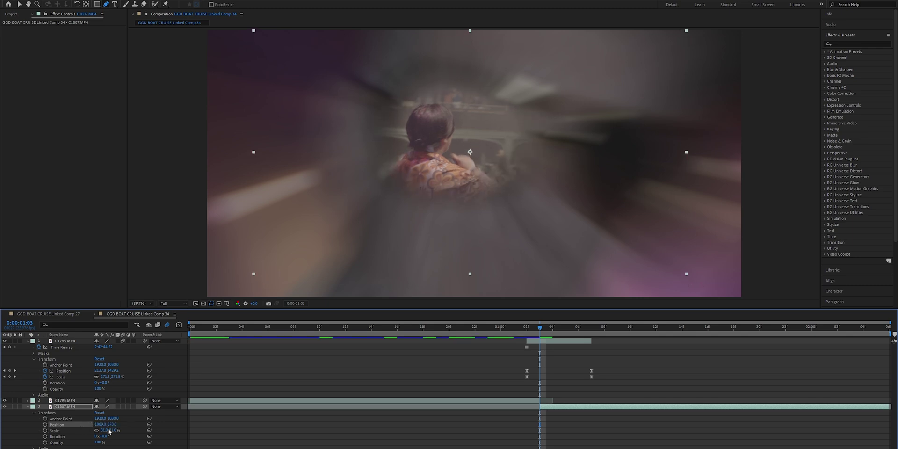
- Keyframe Position and Scale of C1807.MP4 at 0:00:01:03 and reset both properties at 0:00:01:05
{"action": "left_click", "coordinate": [45, 424]}
{"action": "left_click", "coordinate": [45, 431]}
{"action": "key", "text": "Page_Down"}
{"action": "key", "text": "Page_Down"}
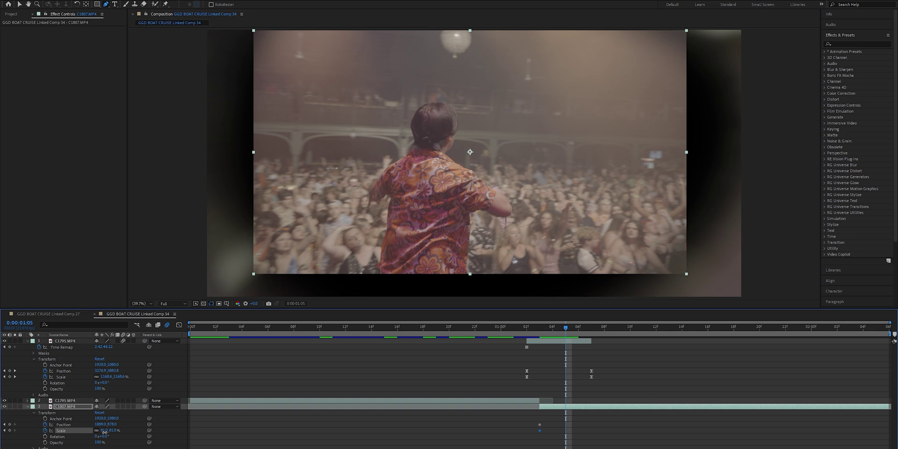
{"action": "right_click", "coordinate": [62, 432]}
{"action": "left_click", "coordinate": [75, 389]}
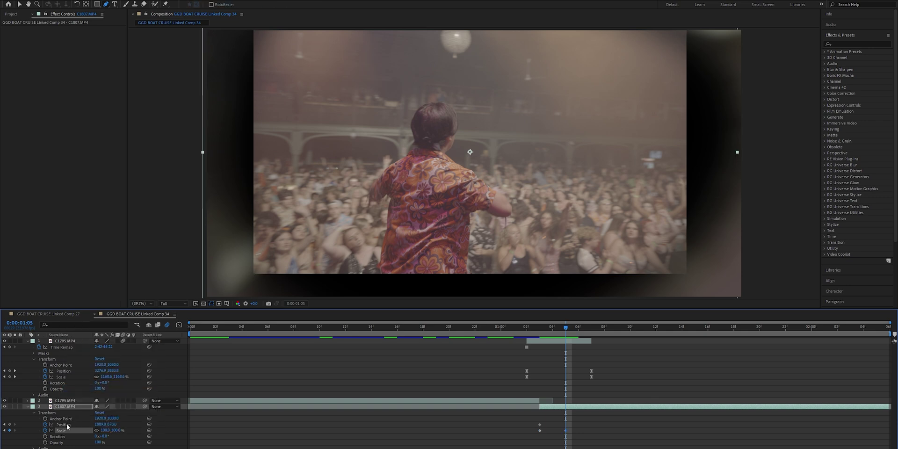
{"action": "right_click", "coordinate": [67, 427]}
{"action": "left_click", "coordinate": [87, 380]}
{"action": "left_click_drag", "start_coordinate": [558, 331], "coordinate": [530, 331]}
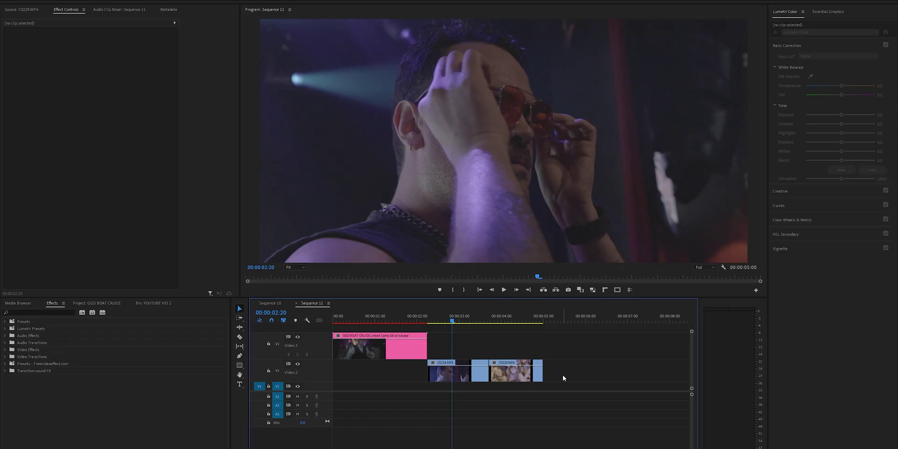
- In Premiere Pro, replace the two Video 2 clips with a linked After Effects composition
{"action": "left_click_drag", "start_coordinate": [552, 373], "coordinate": [470, 372]}
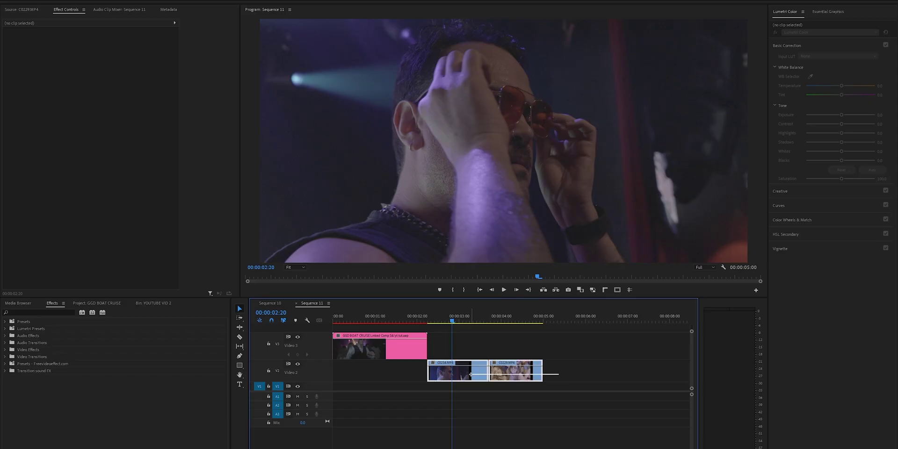
{"action": "right_click", "coordinate": [470, 372]}
{"action": "left_click", "coordinate": [539, 115]}
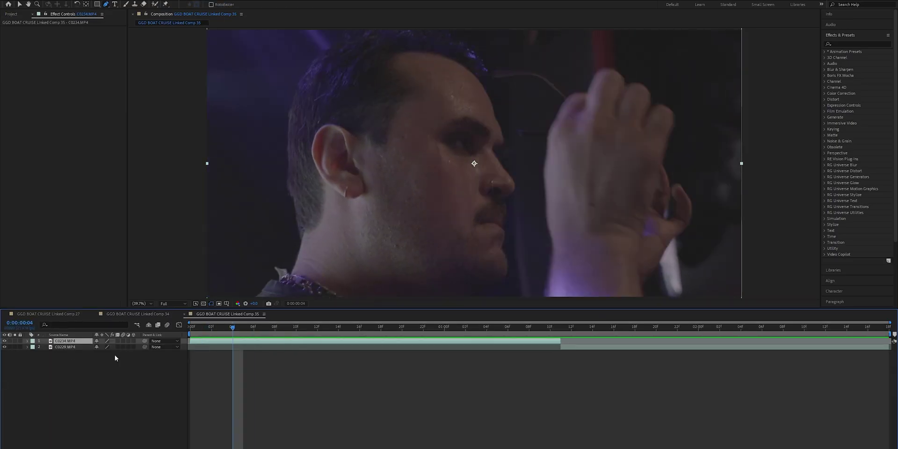
- Create a freeze-frame copy of C0234.MP4 starting at 0:00:01:10 and extend its end to about 0:00:01:19
{"action": "left_click_drag", "start_coordinate": [233, 339], "coordinate": [550, 346]}
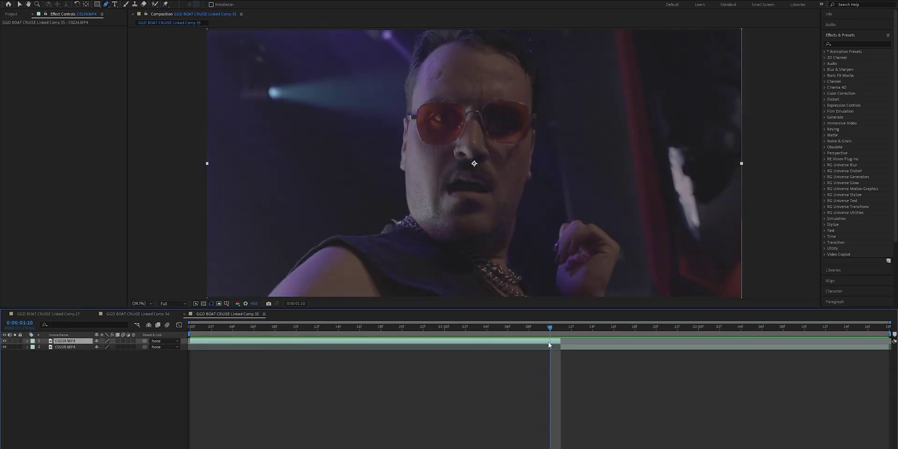
{"action": "key", "text": "ctrl+d"}
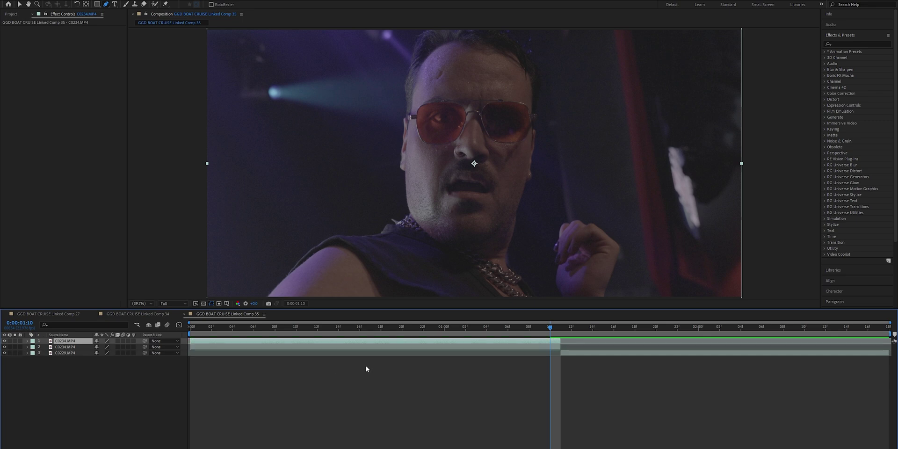
{"action": "left_click_drag", "start_coordinate": [191, 348], "coordinate": [511, 347]}
{"action": "right_click", "coordinate": [553, 341]}
{"action": "mouse_move", "coordinate": [582, 180]}
{"action": "left_click", "coordinate": [643, 202]}
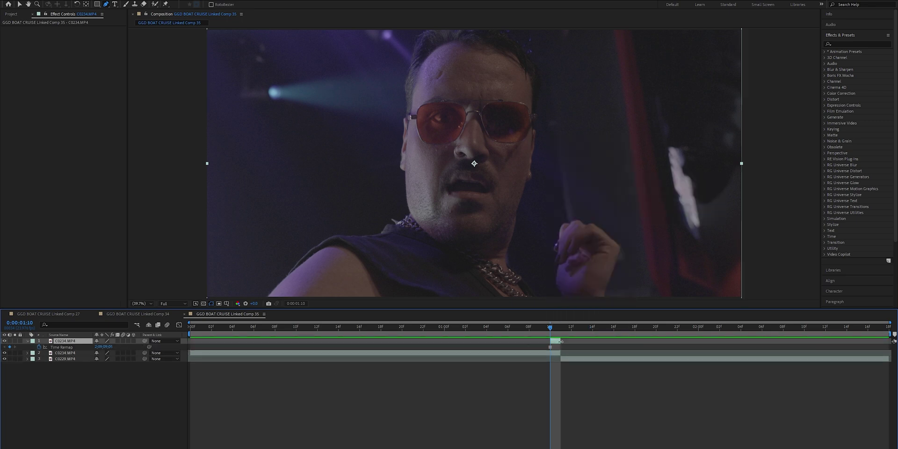
{"action": "left_click_drag", "start_coordinate": [561, 341], "coordinate": [637, 344]}
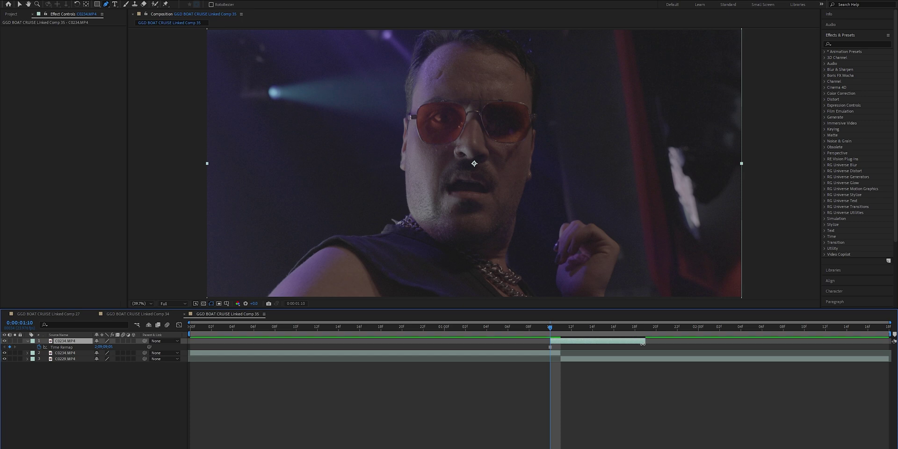
- Draw a closed mask on the frozen C0234.MP4 layer, tracing the inside edge of the right-hand sunglasses lens
{"action": "left_click", "coordinate": [112, 15]}
{"action": "scroll", "coordinate": [426, 132], "scroll_direction": "up", "scroll_amount": 2}
{"action": "scroll", "coordinate": [417, 96], "scroll_direction": "down", "scroll_amount": 2}
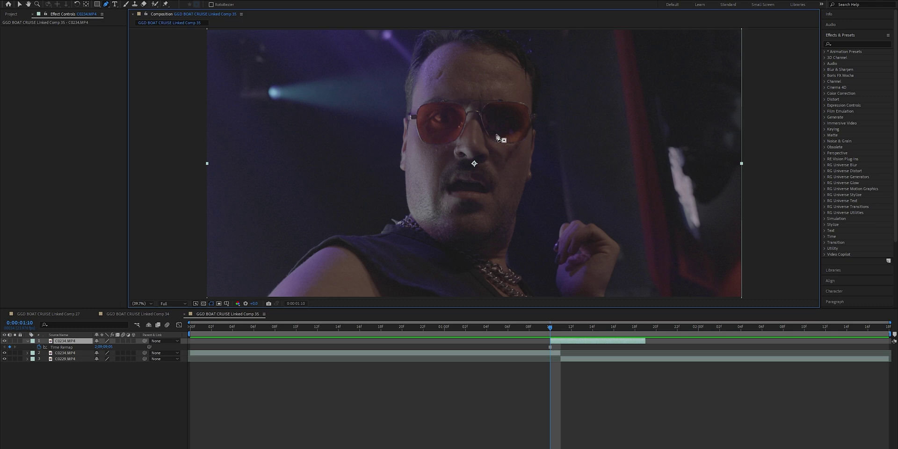
{"action": "scroll", "coordinate": [492, 123], "scroll_direction": "up", "scroll_amount": 4}
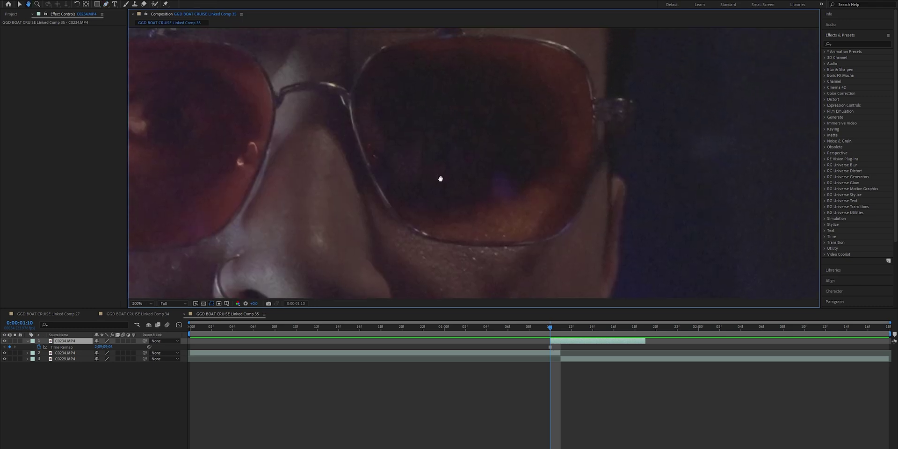
{"action": "left_click", "coordinate": [350, 124]}
{"action": "left_click", "coordinate": [377, 200]}
{"action": "left_click", "coordinate": [398, 229]}
{"action": "left_click", "coordinate": [436, 248]}
{"action": "left_click", "coordinate": [497, 255]}
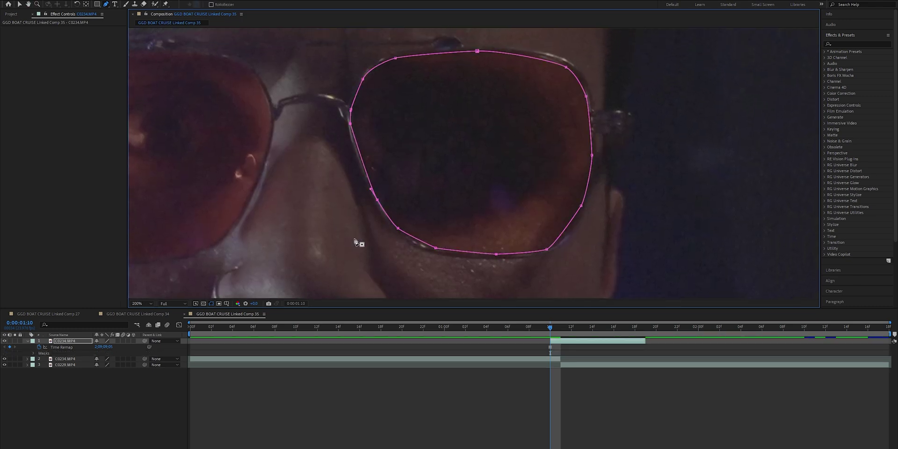
{"action": "scroll", "coordinate": [356, 242], "scroll_direction": "down", "scroll_amount": 4}
- Invert the lens mask on the frozen layer and set its Mask Feather to 15 pixels
{"action": "key", "text": "Page_Down"}
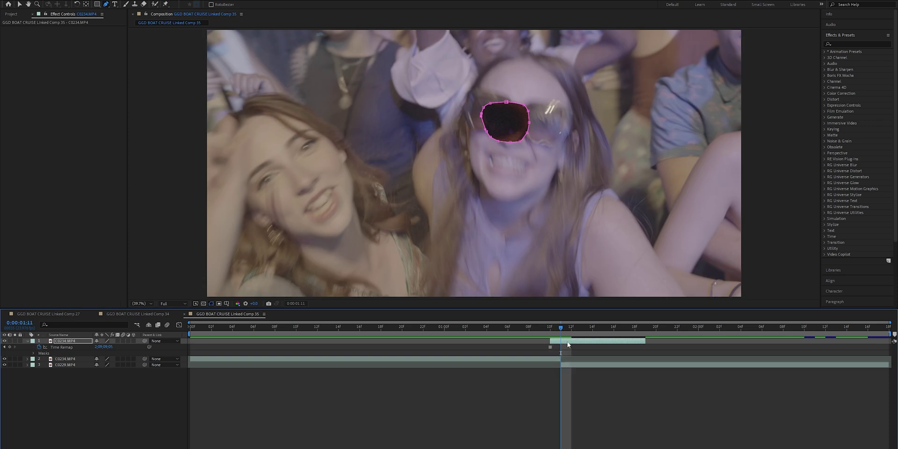
{"action": "left_click", "coordinate": [33, 354]}
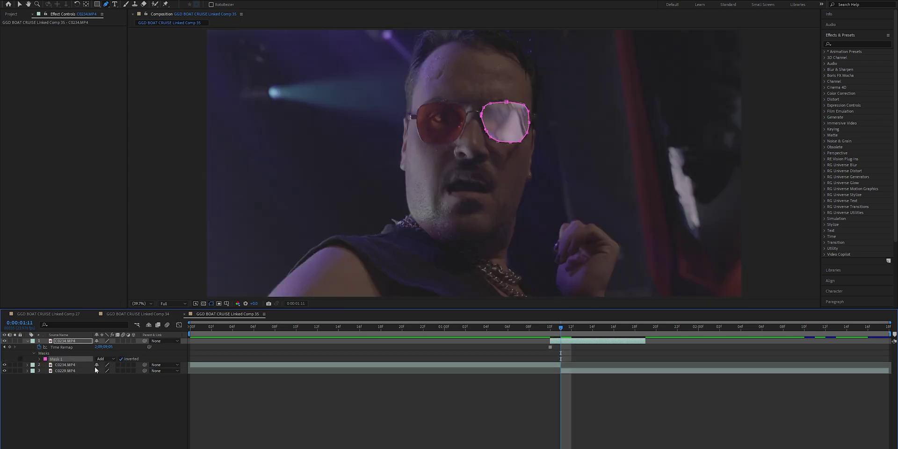
{"action": "left_click", "coordinate": [40, 359]}
{"action": "left_click", "coordinate": [111, 370]}
{"action": "type", "text": "1"}
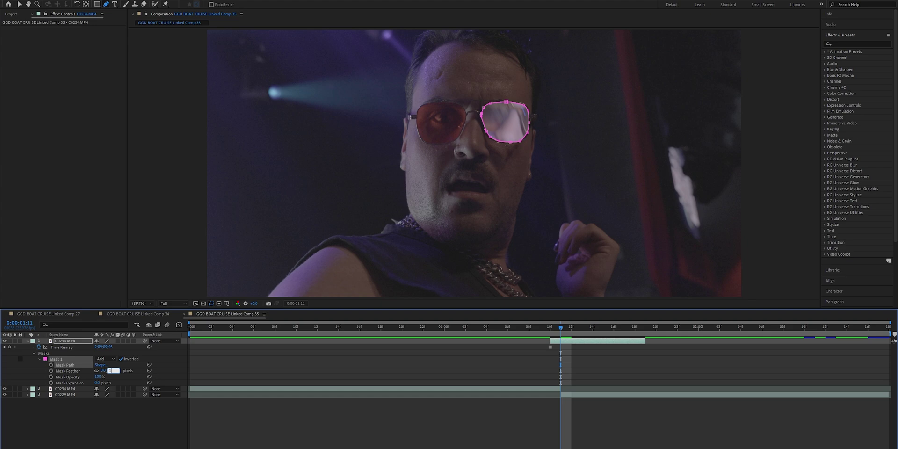
{"action": "type", "text": "5"}
{"action": "left_click", "coordinate": [110, 425]}
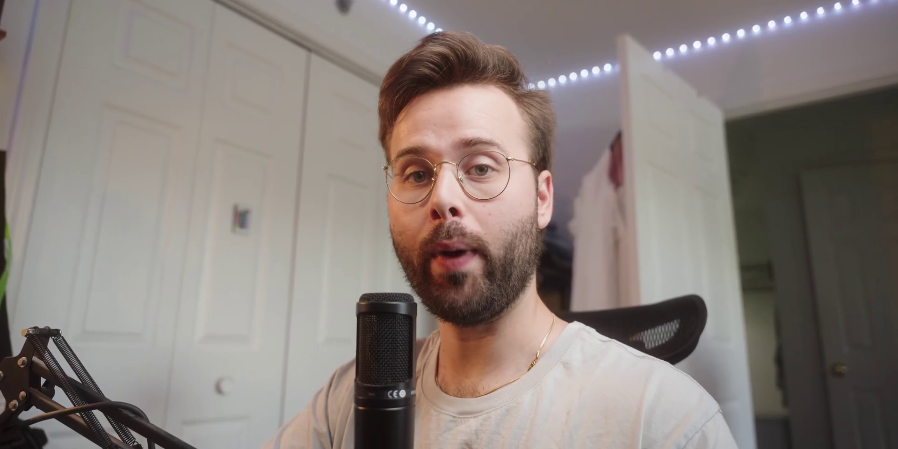
- Move C0229.MP4 above the original C0234.MP4 layer and extend its start back to 0:00:01:10
{"action": "left_click", "coordinate": [66, 394]}
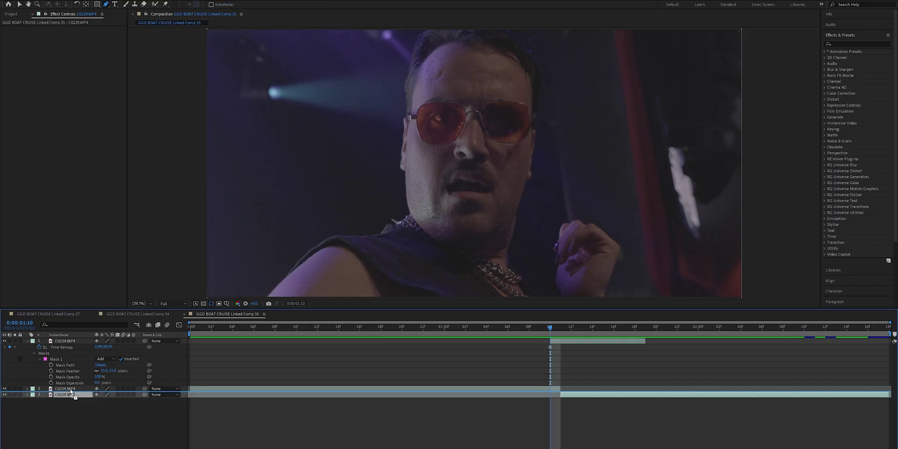
{"action": "left_click_drag", "start_coordinate": [71, 392], "coordinate": [82, 388]}
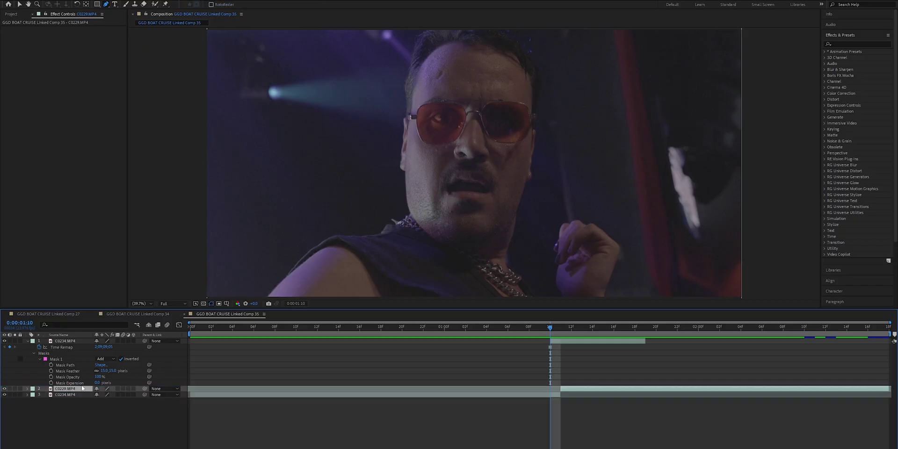
{"action": "left_click_drag", "start_coordinate": [562, 389], "coordinate": [550, 389]}
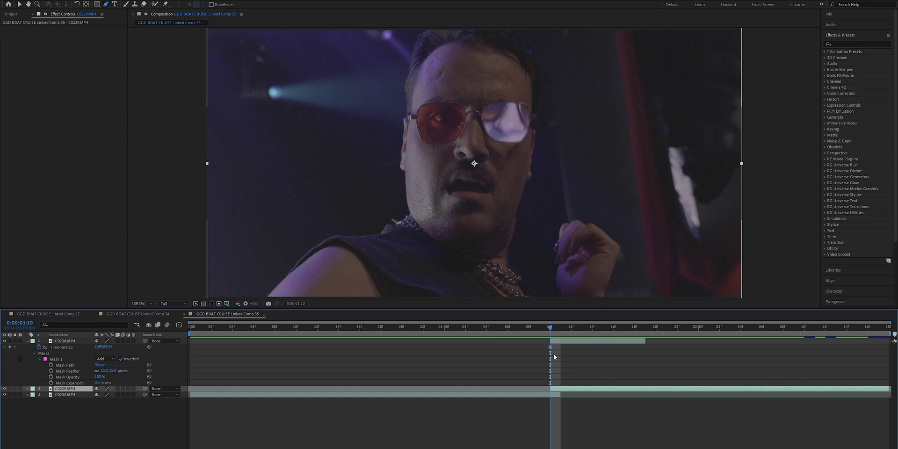
- Fade in C0229.MP4 by keyframing Opacity at 0% at 0:00:01:10 and resetting it with a keyframe at 0:00:01:12
{"action": "key", "text": "ctrl+grave"}
{"action": "left_click_drag", "start_coordinate": [97, 424], "coordinate": [41, 430]}
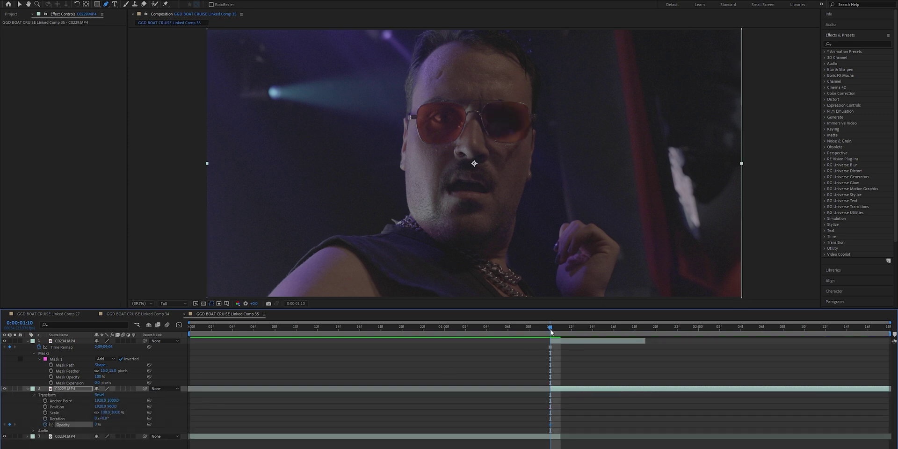
{"action": "left_click_drag", "start_coordinate": [551, 331], "coordinate": [558, 334]}
{"action": "right_click", "coordinate": [74, 425]}
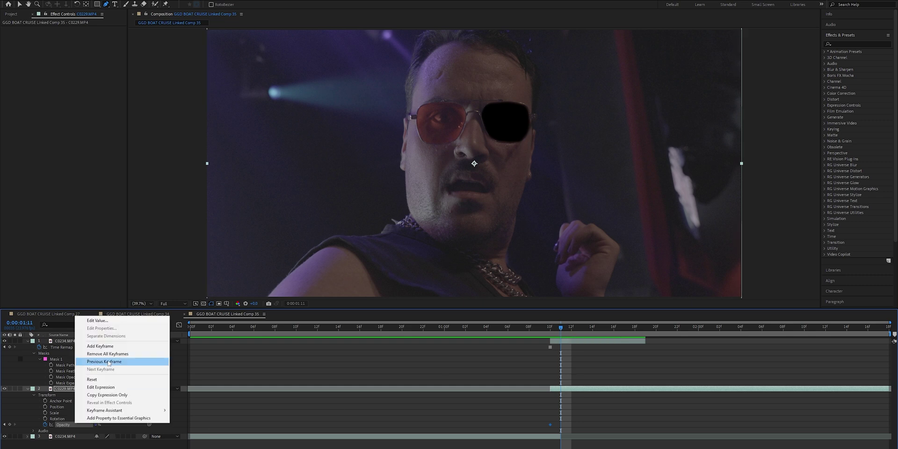
{"action": "left_click", "coordinate": [109, 348]}
{"action": "key", "text": "Page_Up"}
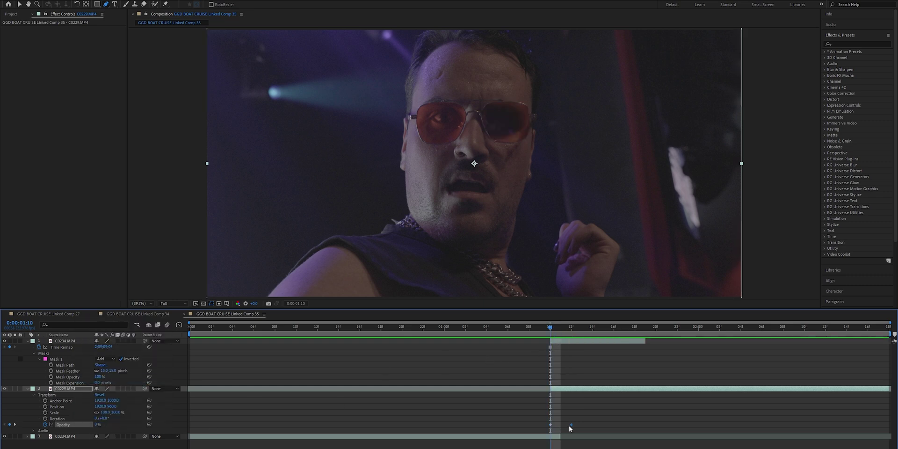
- Add starting Position and Scale keyframes to the frozen C0234.MP4 layer at 0:00:01:10
{"action": "left_click_drag", "start_coordinate": [556, 330], "coordinate": [550, 356]}
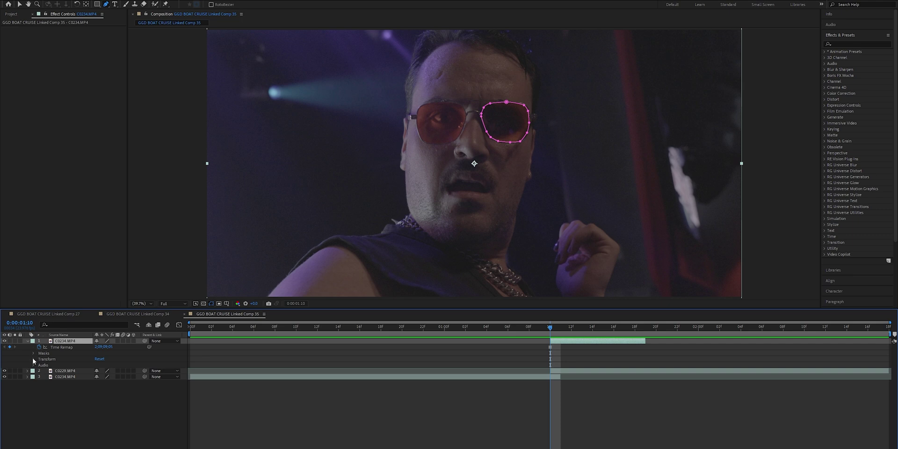
{"action": "left_click", "coordinate": [33, 359]}
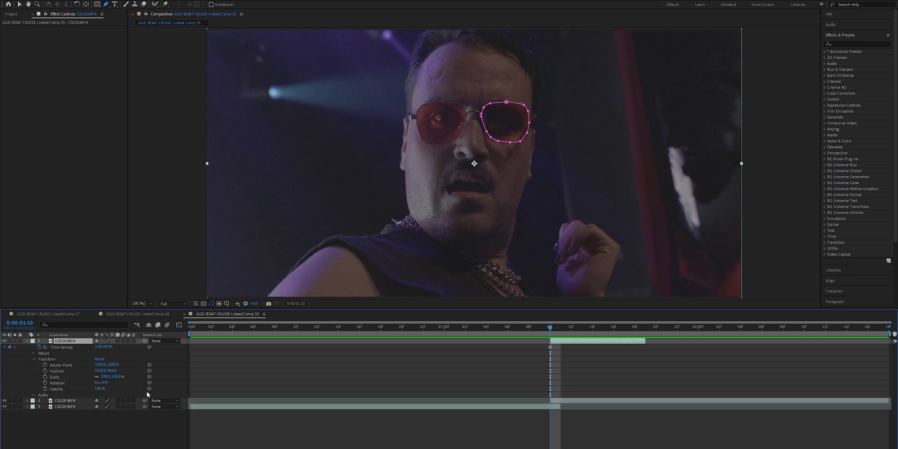
{"action": "left_click", "coordinate": [45, 370]}
{"action": "left_click", "coordinate": [45, 376]}
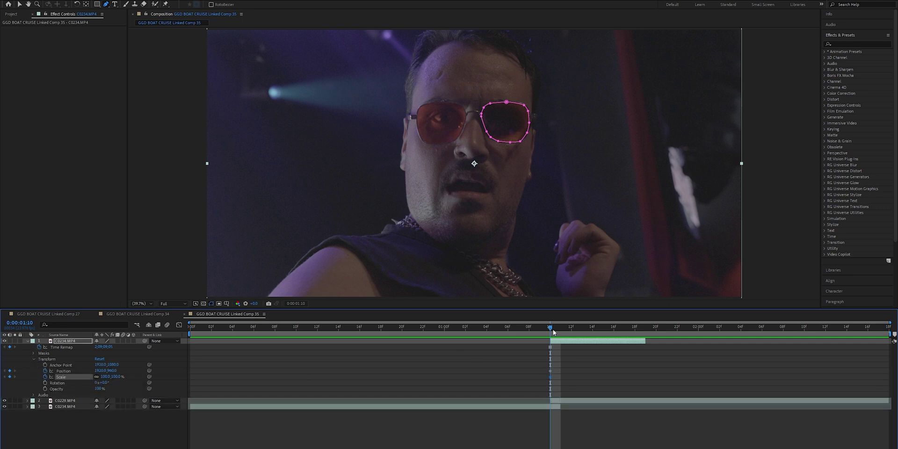
- Enlarge the frozen layer to about 600% at 0:00:01:18, reposition it to center on the masked lens, and preview the zoom
{"action": "key", "text": "o"}
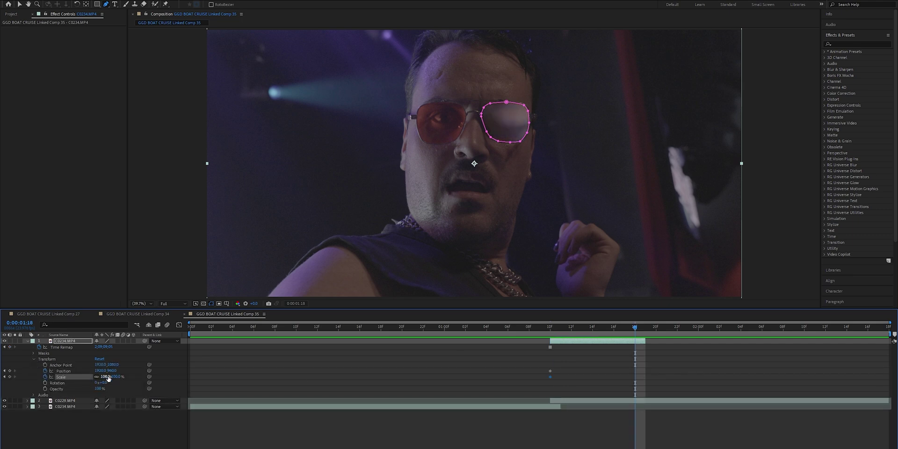
{"action": "mouse_move", "coordinate": [106, 377]}
{"action": "left_mouse_down"}
{"action": "mouse_move", "coordinate": [122, 374]}
{"action": "mouse_move", "coordinate": [102, 370]}
{"action": "left_mouse_up"}
{"action": "mouse_move", "coordinate": [103, 371]}
{"action": "left_mouse_down"}
{"action": "mouse_move", "coordinate": [135, 377]}
{"action": "mouse_move", "coordinate": [75, 376]}
{"action": "mouse_move", "coordinate": [287, 385]}
{"action": "mouse_move", "coordinate": [89, 372]}
{"action": "left_mouse_up"}
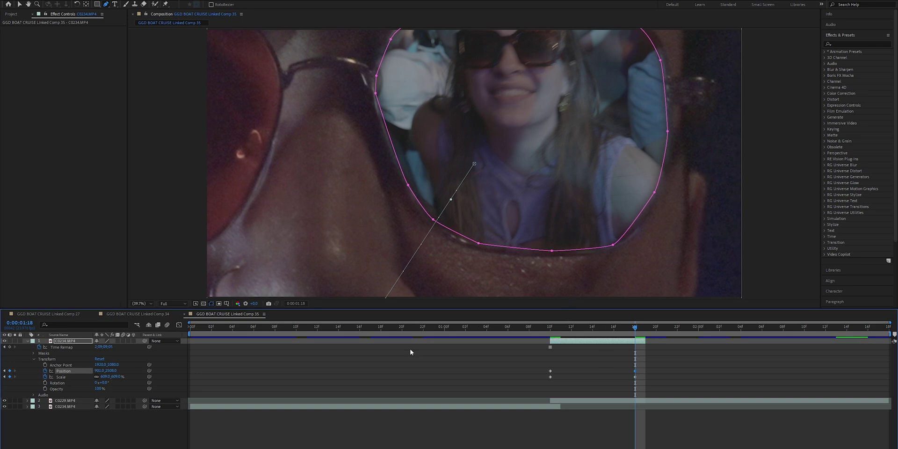
{"action": "key", "text": "space"}
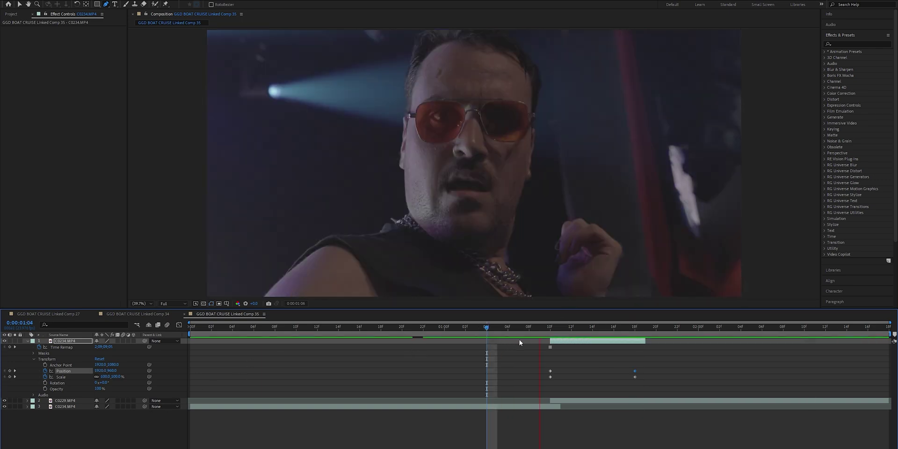
{"action": "key", "text": "space"}
{"action": "left_click_drag", "start_coordinate": [635, 371], "coordinate": [645, 371]}
{"action": "left_click_drag", "start_coordinate": [551, 329], "coordinate": [507, 332]}
{"action": "key", "text": "space"}
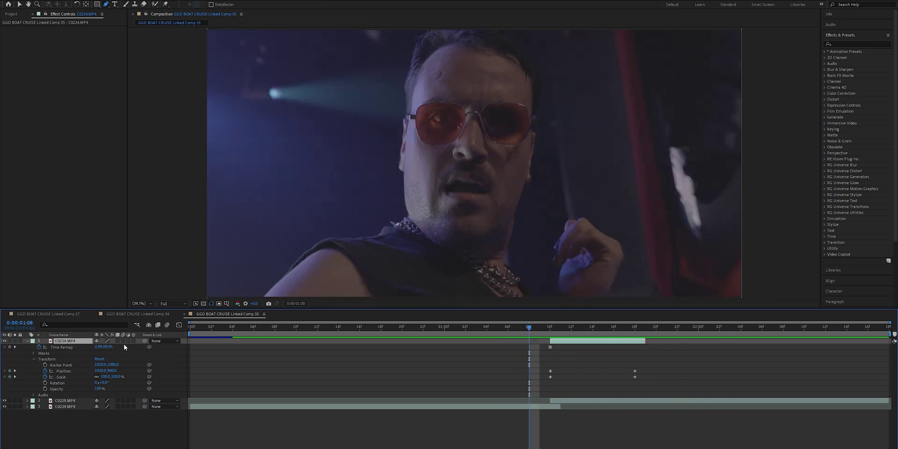
- Enable motion blur for the frozen C0234.MP4 layer and the composition, and preview the transition
{"action": "left_click", "coordinate": [123, 341]}
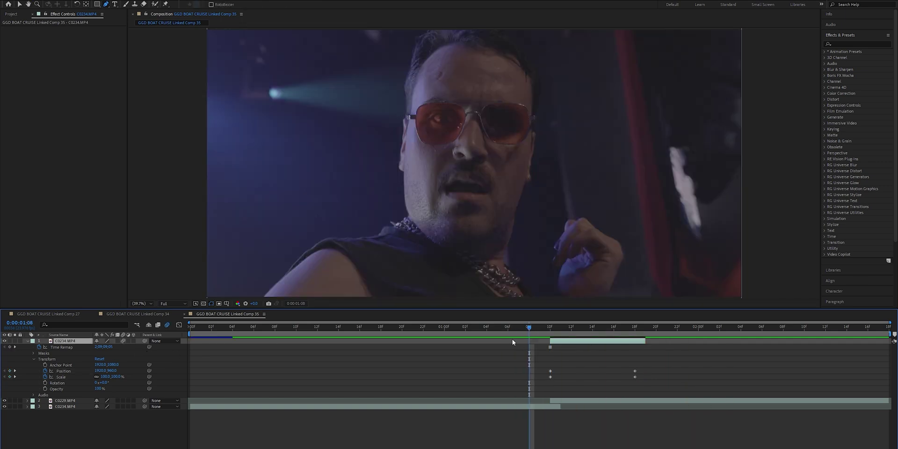
{"action": "left_click_drag", "start_coordinate": [534, 330], "coordinate": [508, 329]}
{"action": "key", "text": "space"}
{"action": "key", "text": "space"}
{"action": "key", "text": "space"}
{"action": "key", "text": "space"}
- Apply Easy Ease to the frozen layer's Position and Scale keyframes and move the ending pair to 0:00:01:19
{"action": "left_click_drag", "start_coordinate": [665, 382], "coordinate": [544, 370]}
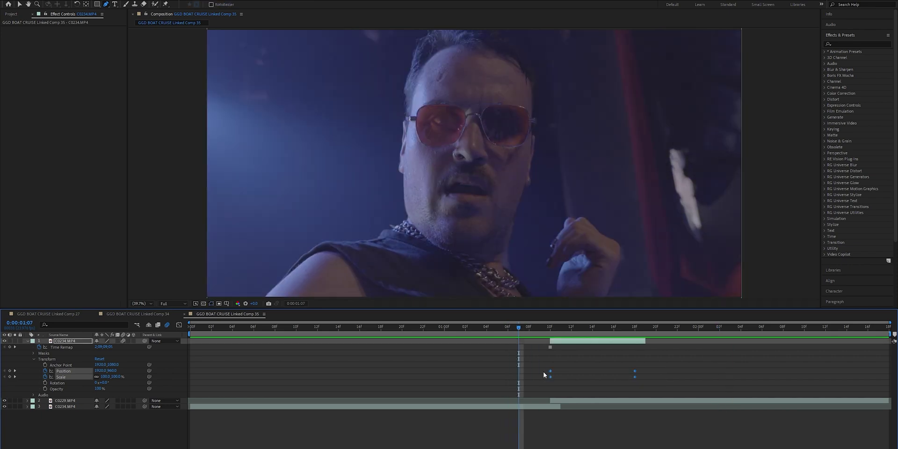
{"action": "key", "text": "space"}
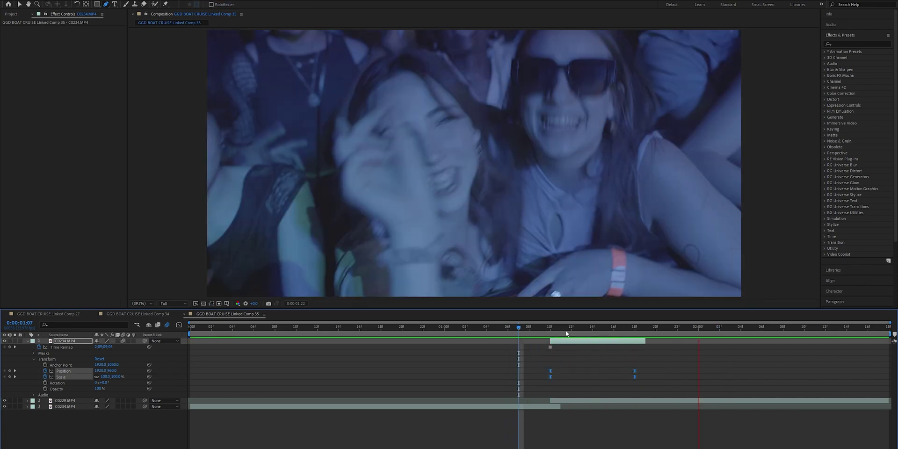
{"action": "left_click", "coordinate": [539, 330]}
{"action": "left_click_drag", "start_coordinate": [641, 379], "coordinate": [629, 368]}
{"action": "key", "text": "space"}
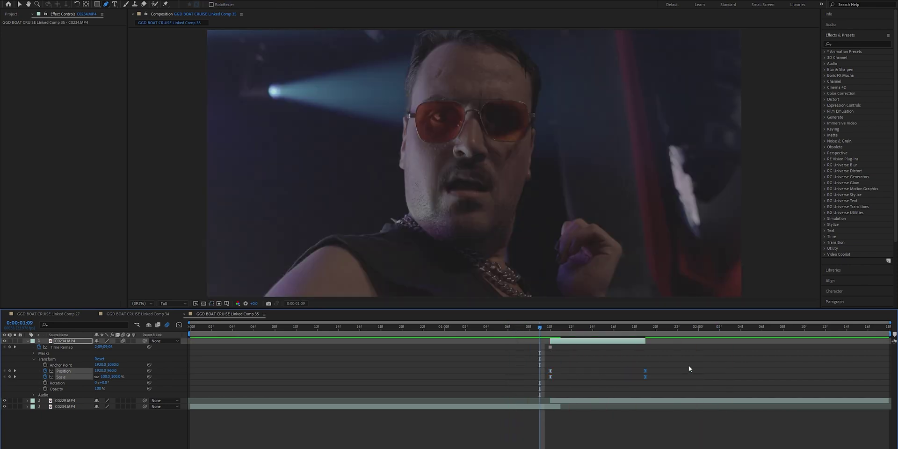
{"action": "left_click", "coordinate": [548, 333]}
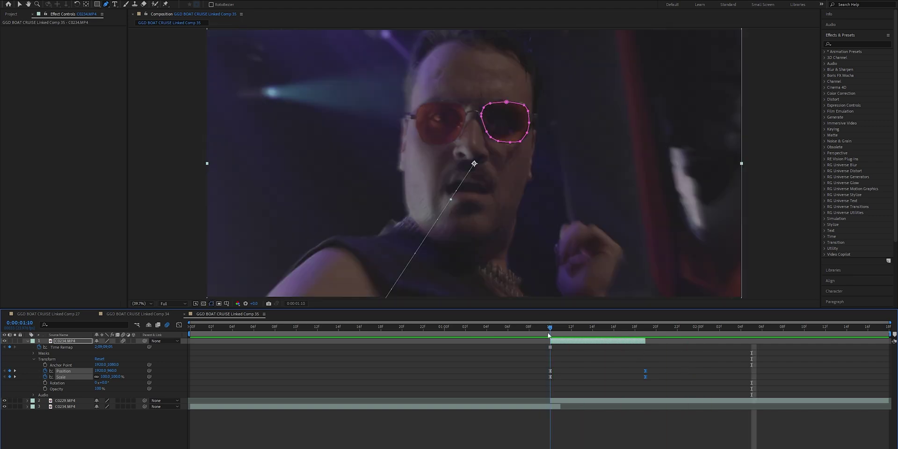
- Fade out the frozen layer with Opacity keyframes of 100% at 0:00:01:17 and 0% at 0:00:01:19, then preview it
{"action": "left_click_drag", "start_coordinate": [555, 335], "coordinate": [624, 344]}
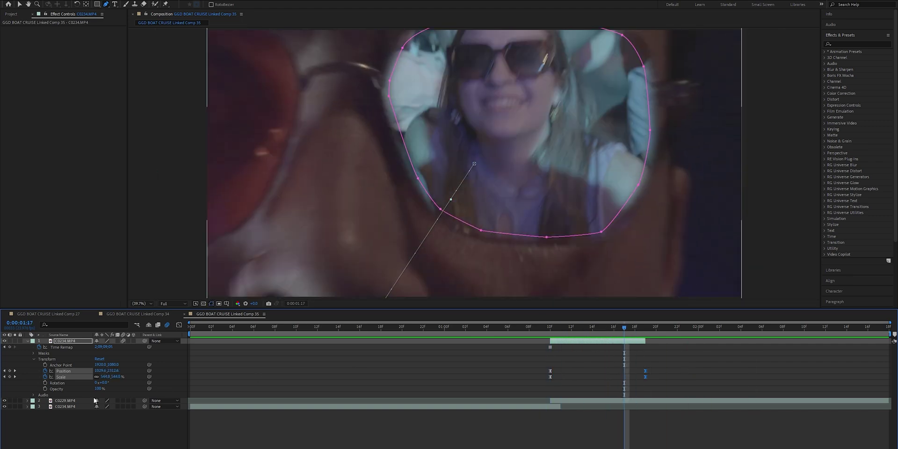
{"action": "left_click", "coordinate": [46, 388]}
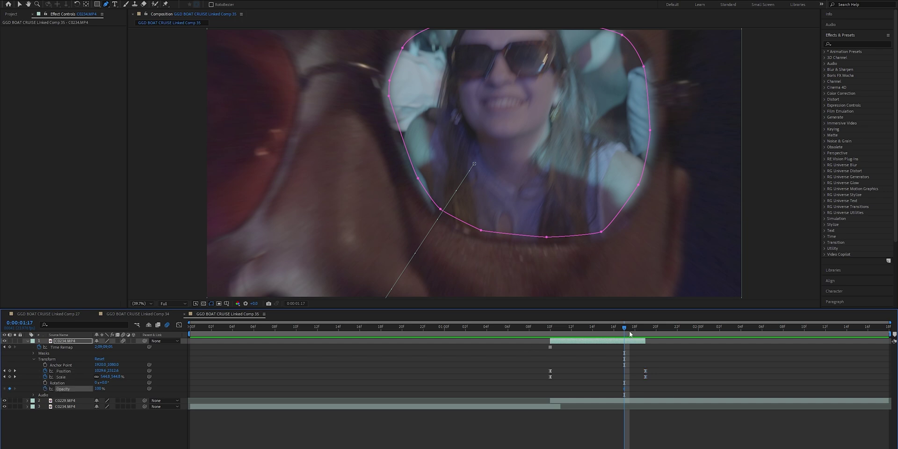
{"action": "left_click_drag", "start_coordinate": [629, 335], "coordinate": [635, 335]}
{"action": "left_click_drag", "start_coordinate": [97, 389], "coordinate": [47, 389]}
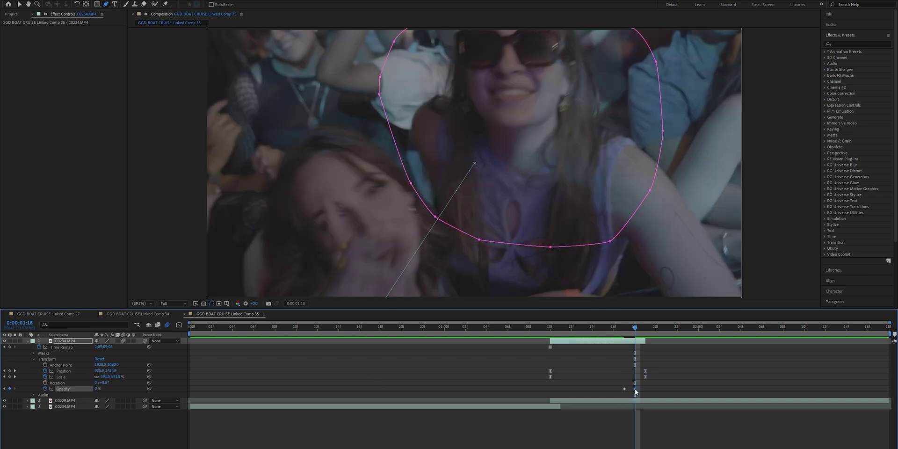
{"action": "left_click_drag", "start_coordinate": [635, 389], "coordinate": [646, 390]}
{"action": "left_click_drag", "start_coordinate": [634, 334], "coordinate": [518, 346]}
{"action": "key", "text": "space"}
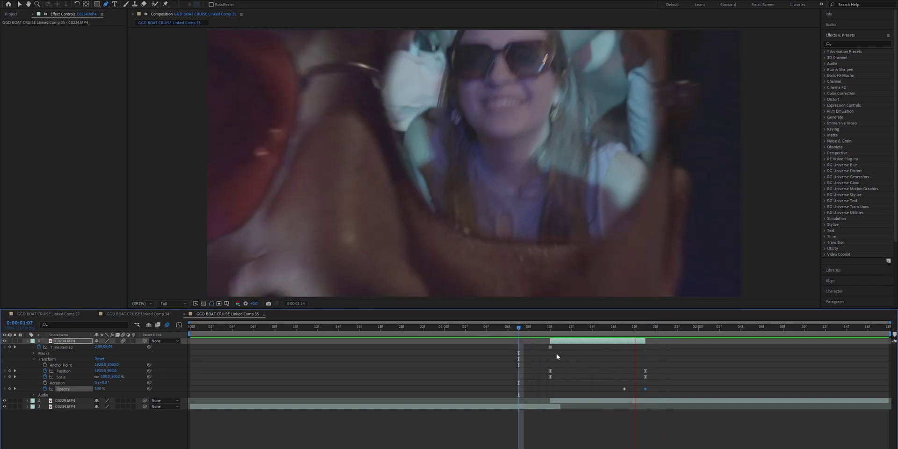
{"action": "left_click", "coordinate": [554, 331]}
{"action": "left_click_drag", "start_coordinate": [578, 334], "coordinate": [547, 334]}
{"action": "key", "text": "space"}
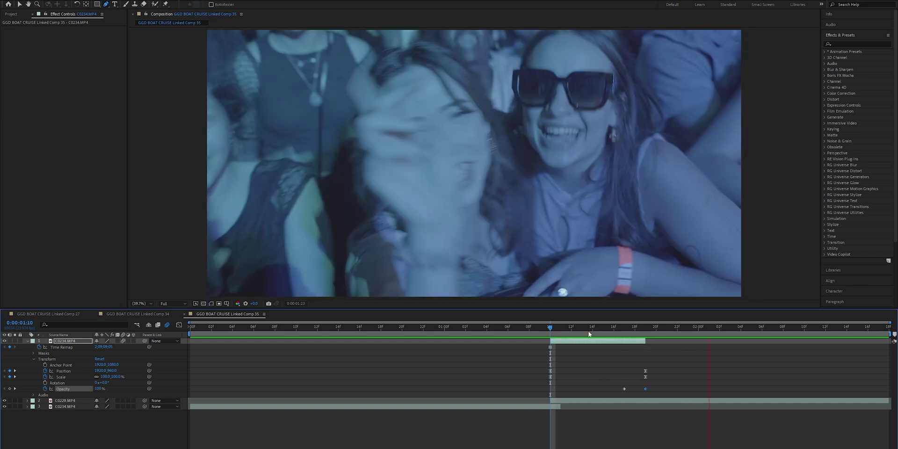
- Apply Easy Ease to both Opacity keyframes of the frozen layer
{"action": "left_click_drag", "start_coordinate": [589, 333], "coordinate": [571, 345]}
{"action": "left_click_drag", "start_coordinate": [617, 385], "coordinate": [650, 392]}
{"action": "key", "text": "F9"}
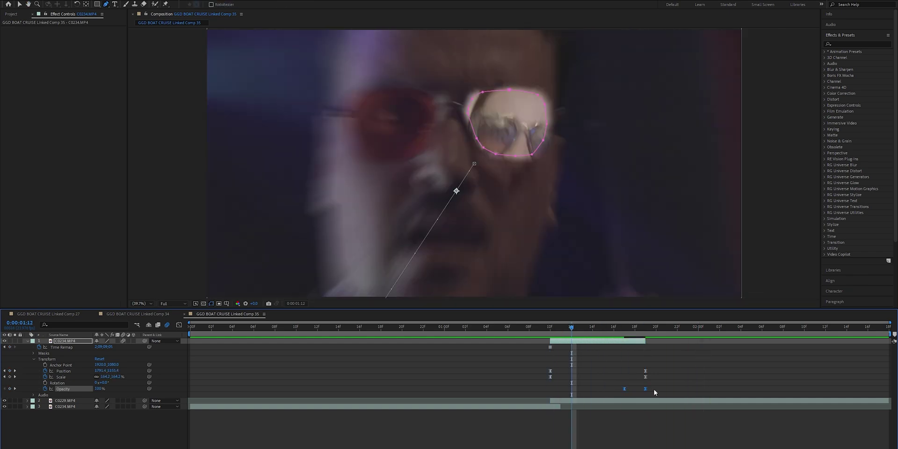
- Shorten the zoom by moving the frozen layer's ending Position, Scale and Opacity keyframes and out-point to 0:00:01:17, and preview it
{"action": "left_click", "coordinate": [552, 327]}
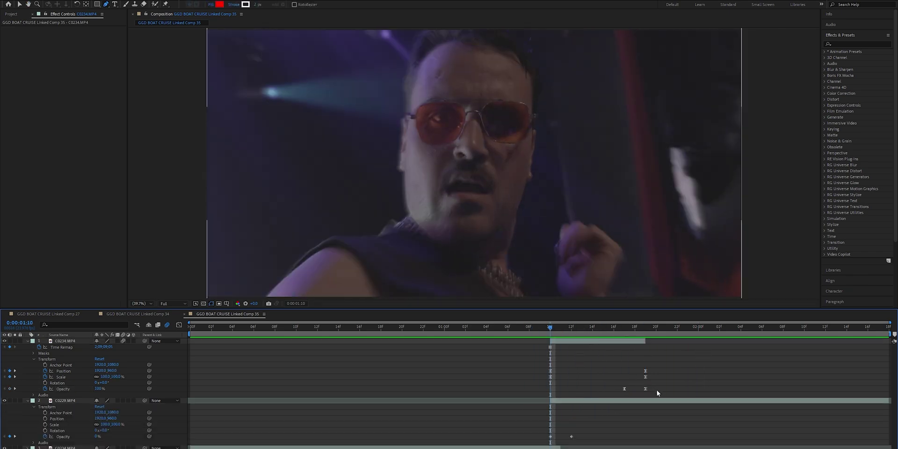
{"action": "left_click_drag", "start_coordinate": [657, 393], "coordinate": [626, 373]}
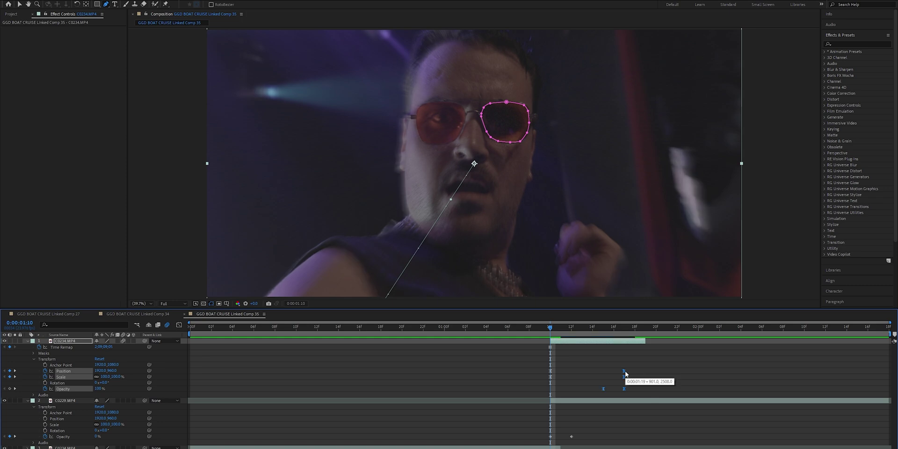
{"action": "left_click_drag", "start_coordinate": [645, 342], "coordinate": [630, 342]}
{"action": "left_click_drag", "start_coordinate": [568, 330], "coordinate": [516, 330]}
{"action": "key", "text": "space"}
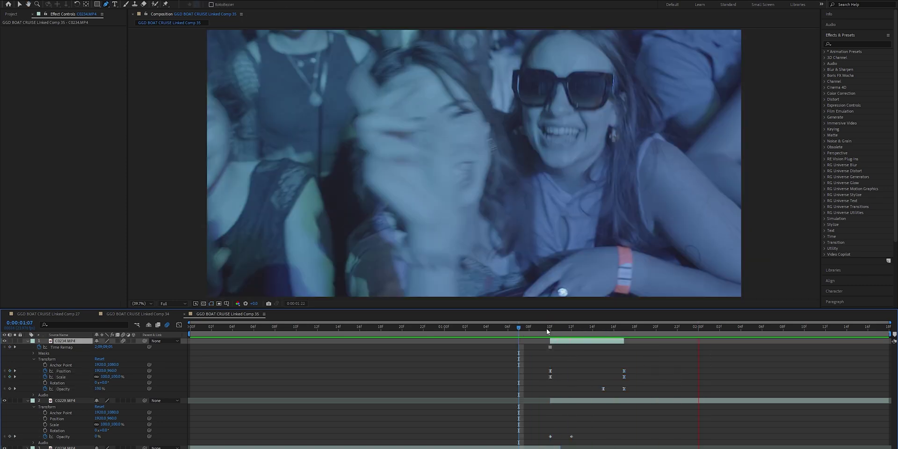
{"action": "key", "text": "space"}
- Try a faster zoom with the frozen layer's ending keyframes and out-point at 0:00:01:15, and preview the transition
{"action": "left_click_drag", "start_coordinate": [640, 394], "coordinate": [590, 374]}
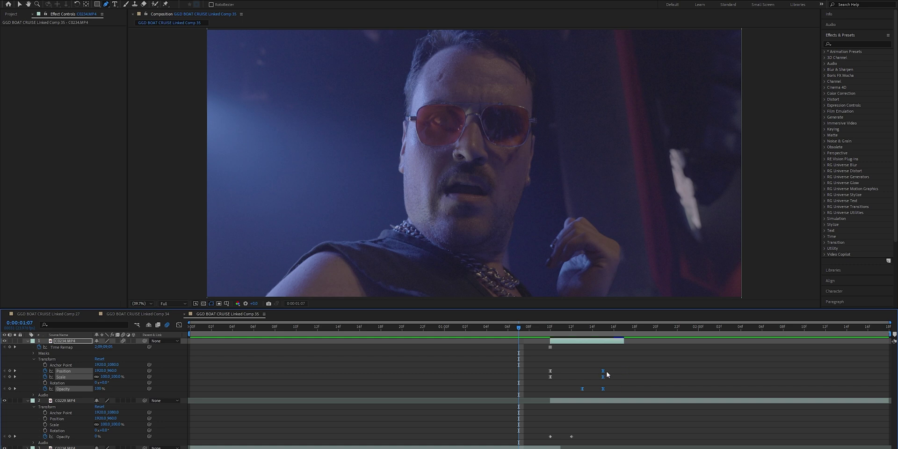
{"action": "left_click_drag", "start_coordinate": [624, 341], "coordinate": [605, 341]}
{"action": "key", "text": "space"}
{"action": "left_click", "coordinate": [487, 330]}
{"action": "key", "text": "space"}
{"action": "left_click", "coordinate": [483, 329]}
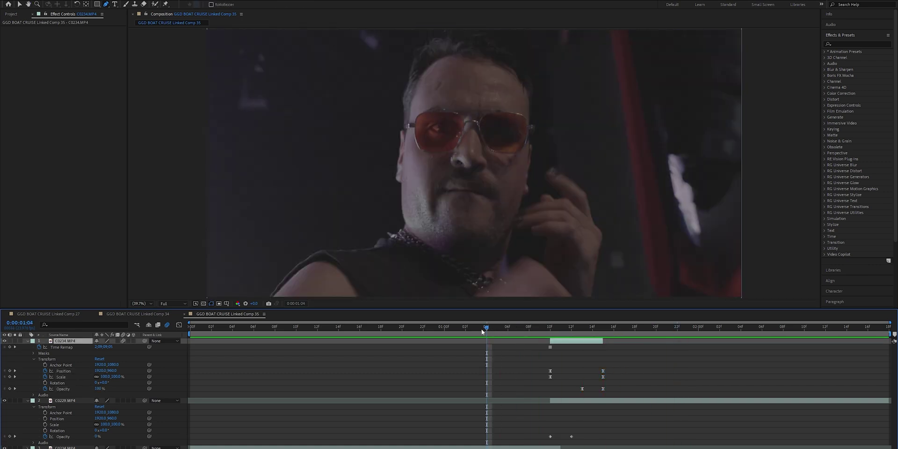
{"action": "key", "text": "space"}
{"action": "key", "text": "space"}
- Slow the zoom by extending the frozen layer and moving its ending Position, Scale and Opacity keyframes to 0:00:02:03, then preview it
{"action": "left_click_drag", "start_coordinate": [603, 341], "coordinate": [729, 343]}
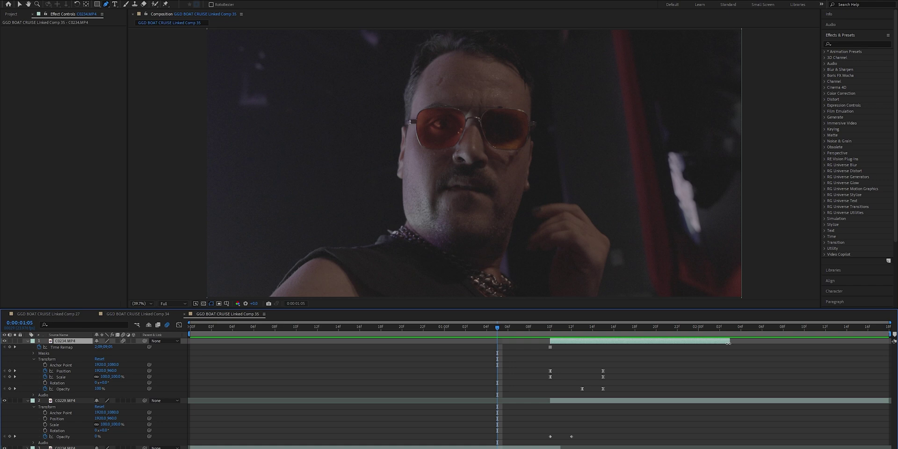
{"action": "left_click_drag", "start_coordinate": [624, 398], "coordinate": [730, 373]}
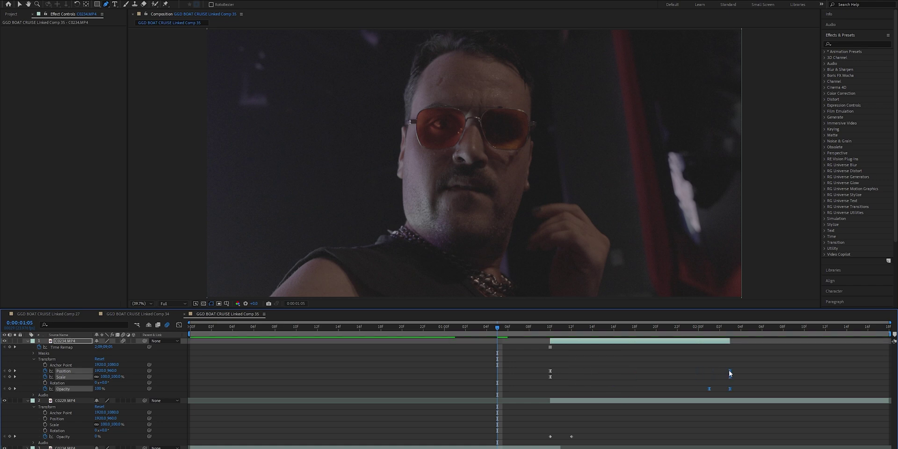
{"action": "key", "text": "space"}
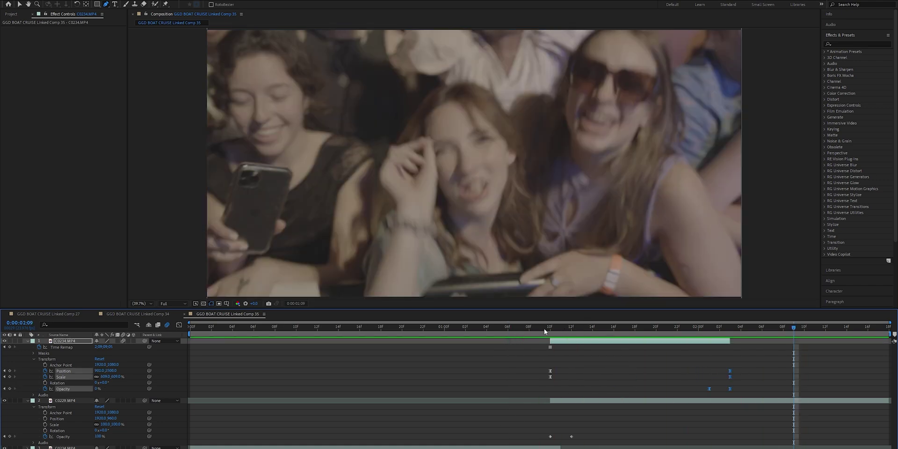
{"action": "left_click", "coordinate": [521, 329]}
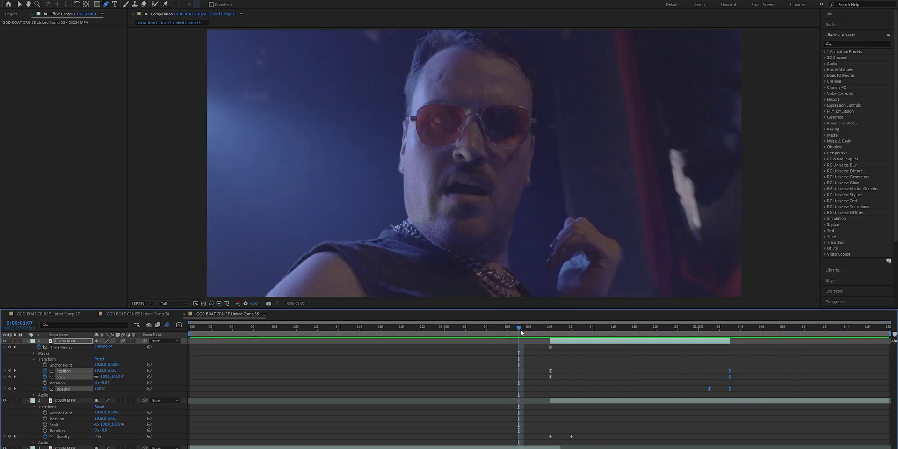
{"action": "key", "text": "space"}
{"action": "key", "text": "space"}
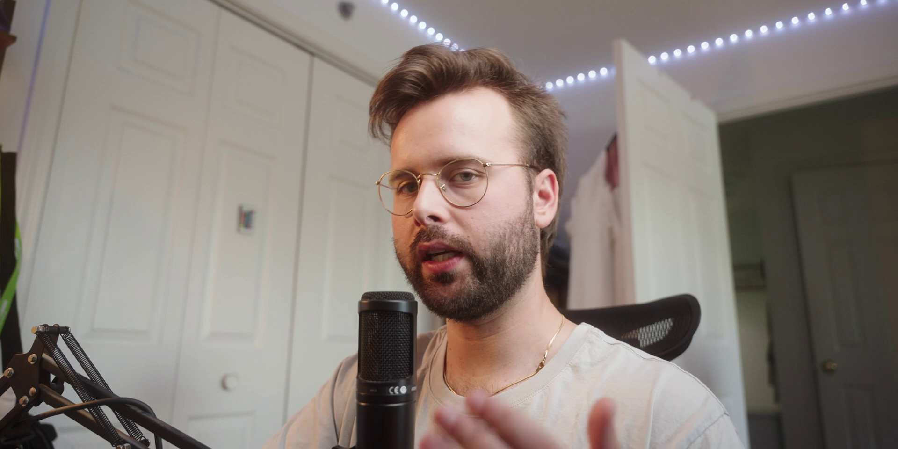